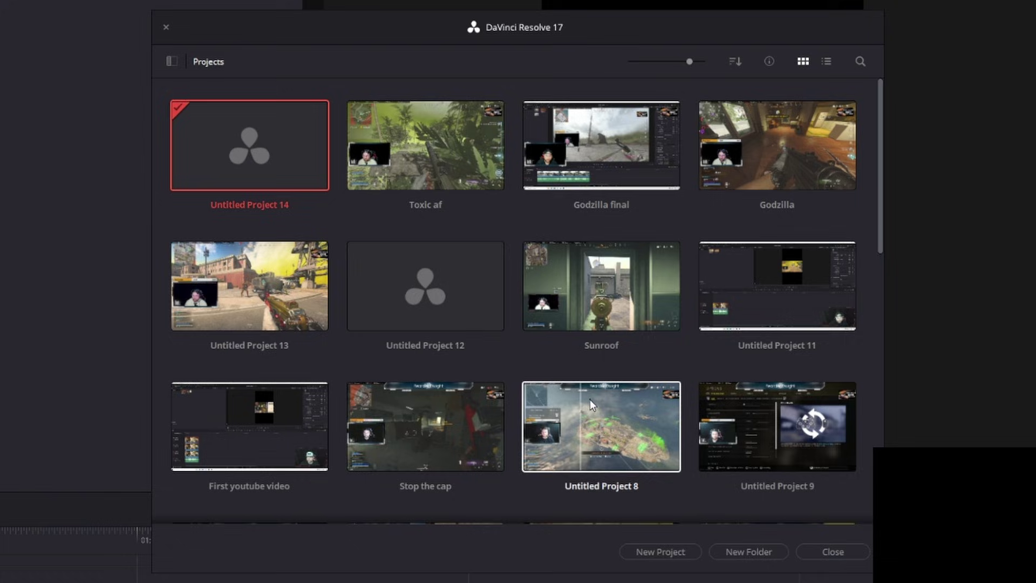
Step: Start a new project, name it 'New', and create it
{"action": "left_click", "coordinate": [650, 548]}
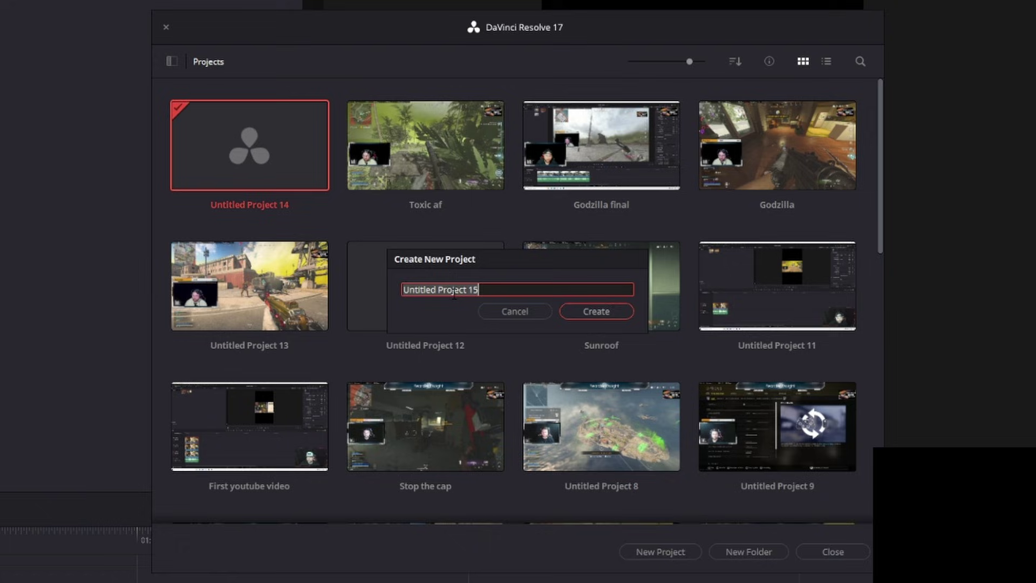
{"action": "type", "text": "New"}
{"action": "left_click", "coordinate": [633, 312]}
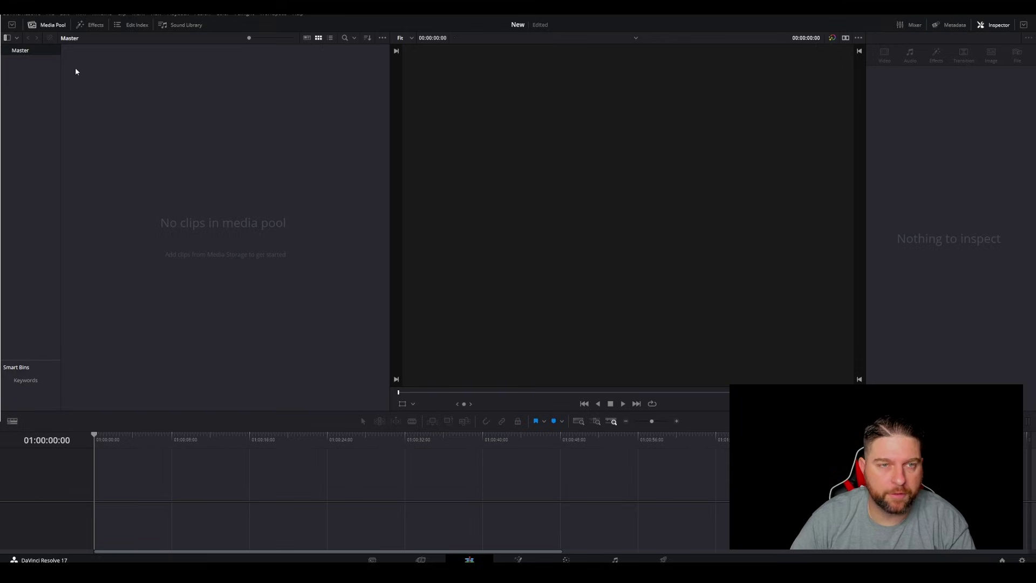
Step: Open the Create New Timeline dialog from the Media Pool's Timelines menu
{"action": "right_click", "coordinate": [149, 86]}
{"action": "mouse_move", "coordinate": [161, 91]}
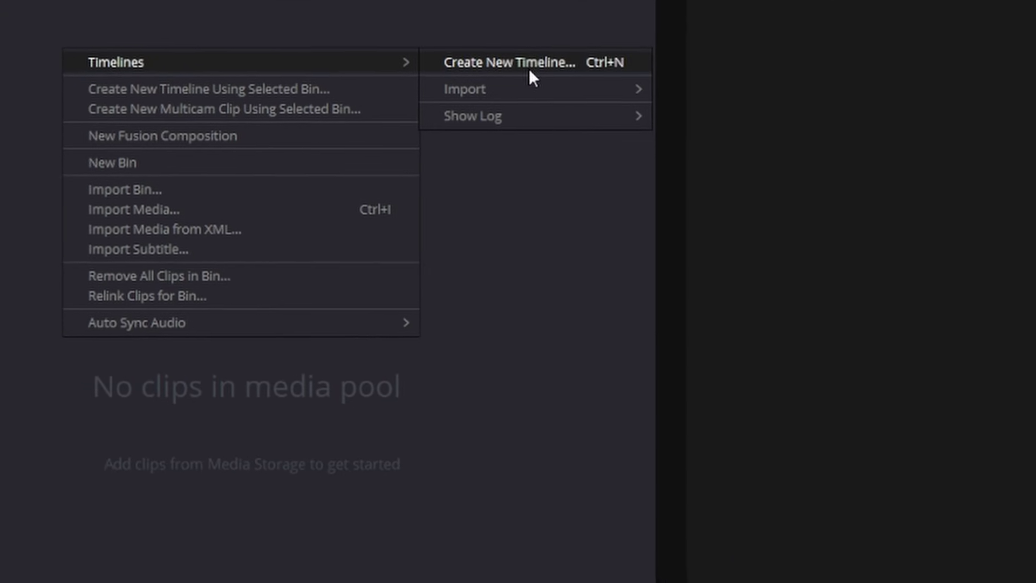
{"action": "left_click", "coordinate": [528, 62]}
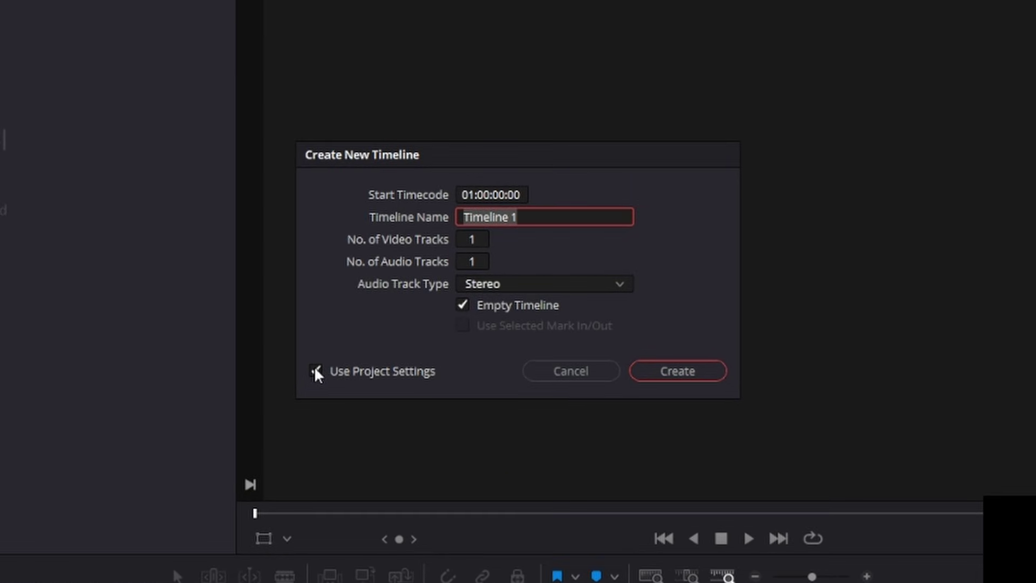
Step: Create Timeline 1 with custom settings: 1080 x 1920 resolution at 60 fps
{"action": "left_click", "coordinate": [315, 372]}
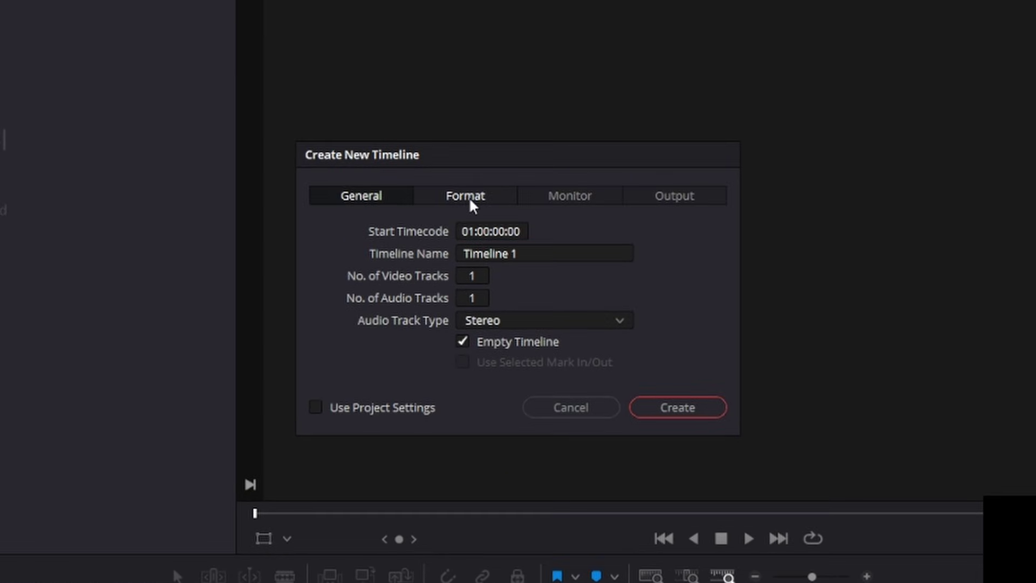
{"action": "left_click", "coordinate": [471, 203]}
{"action": "double_click", "coordinate": [504, 252]}
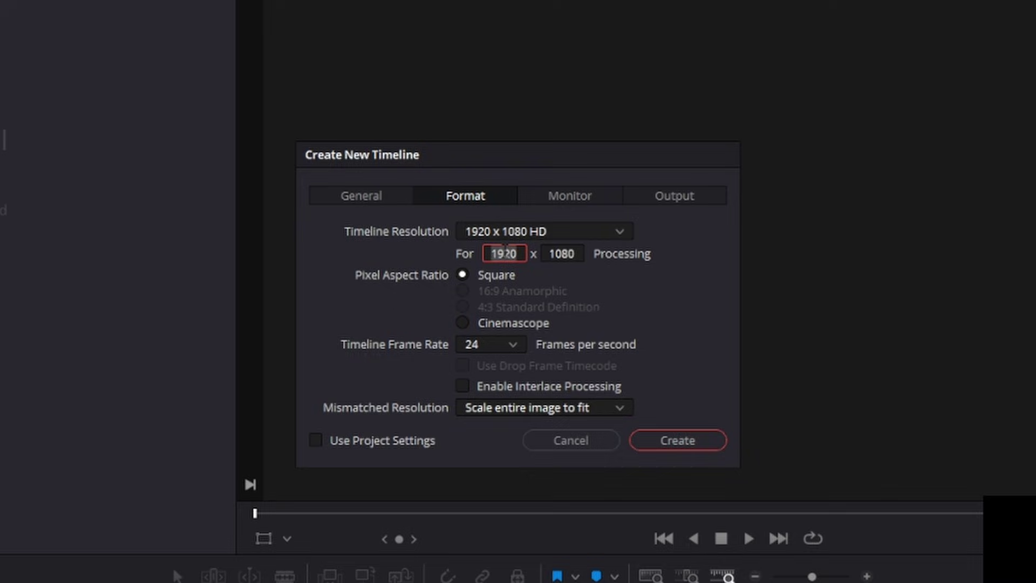
{"action": "type", "text": "1080"}
{"action": "key", "text": "Tab"}
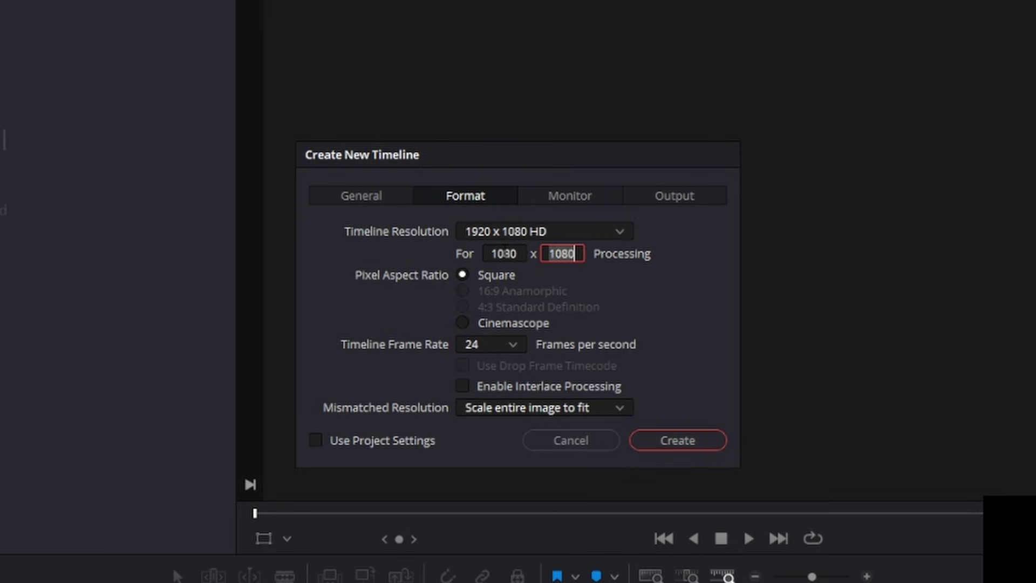
{"action": "type", "text": "1920"}
{"action": "left_click", "coordinate": [511, 348]}
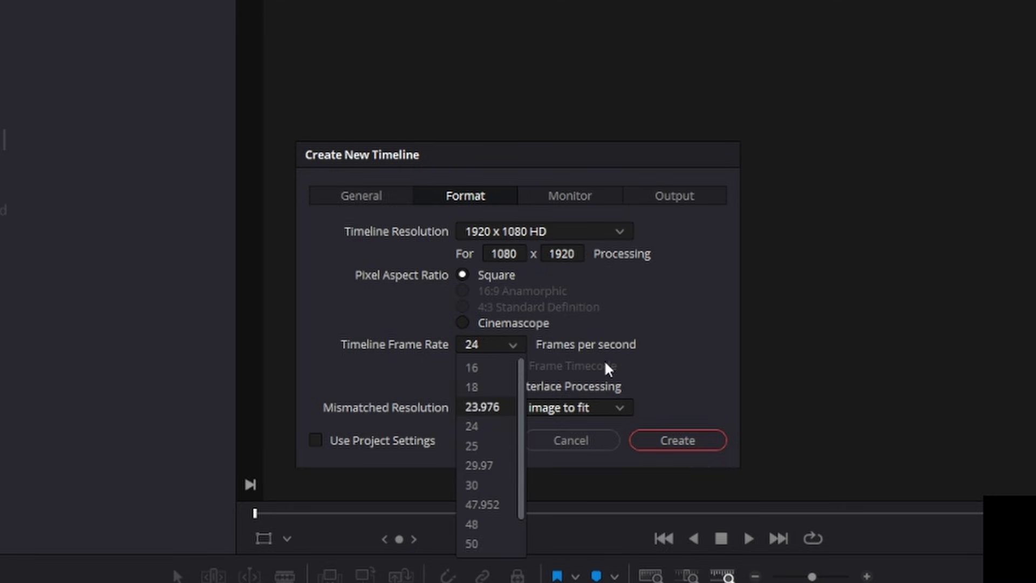
{"action": "scroll", "coordinate": [464, 405], "scroll_direction": "down", "scroll_amount": 1}
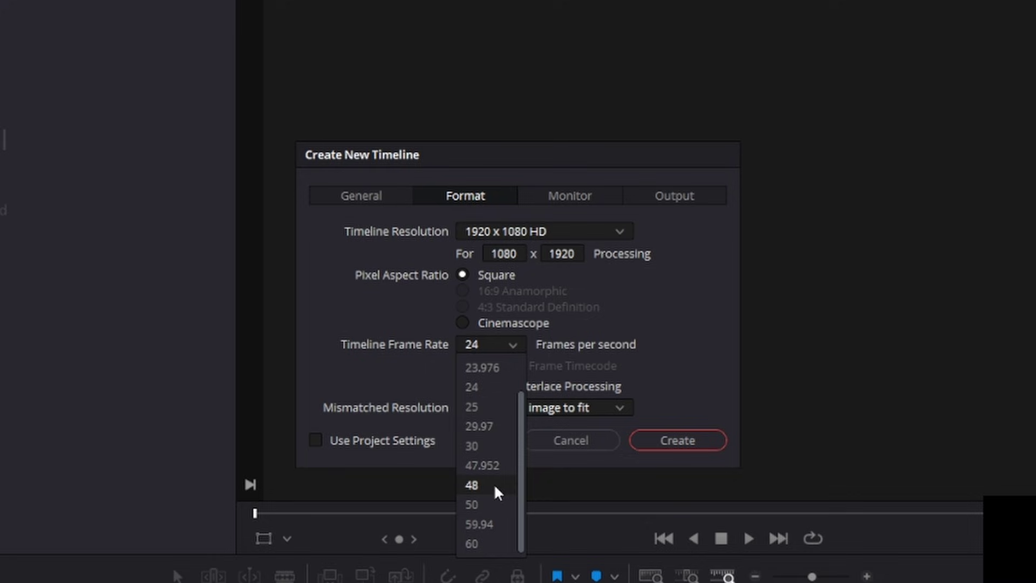
{"action": "left_click", "coordinate": [480, 543]}
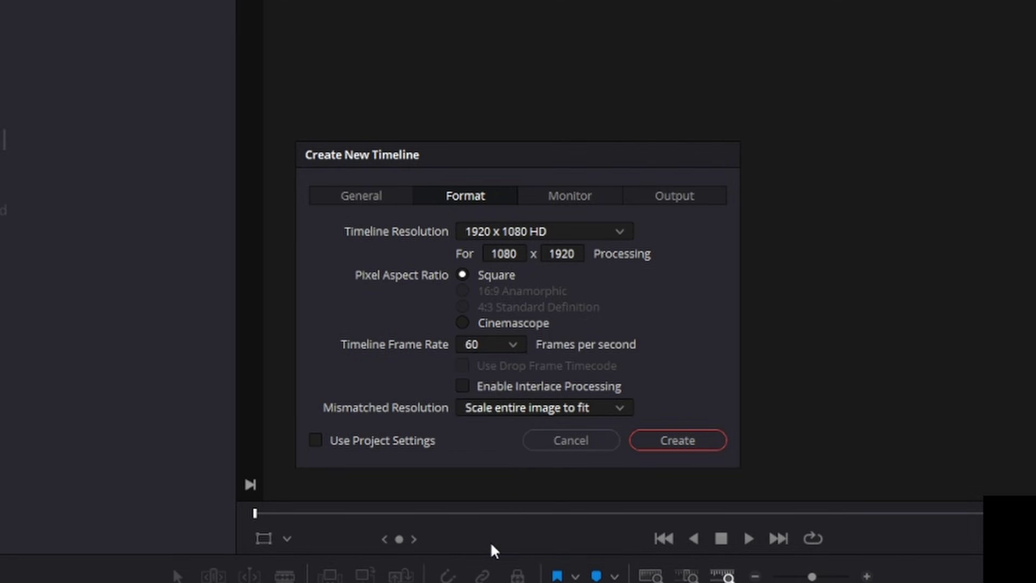
{"action": "left_click", "coordinate": [686, 438]}
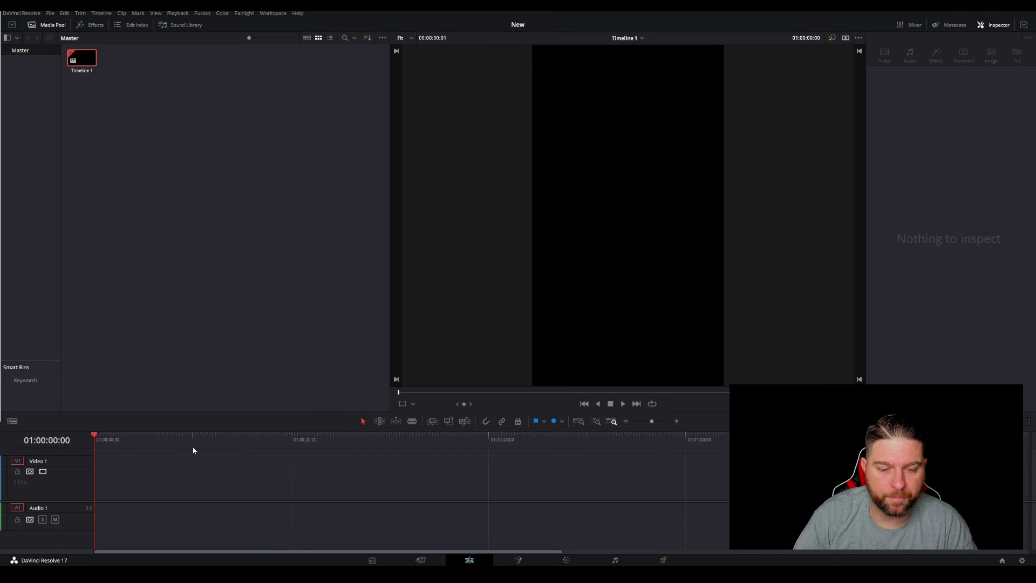
Step: Drag 'Next upp' from the Next tiktoks folder in File Explorer into the Media Pool
{"action": "key", "text": "alt+Tab"}
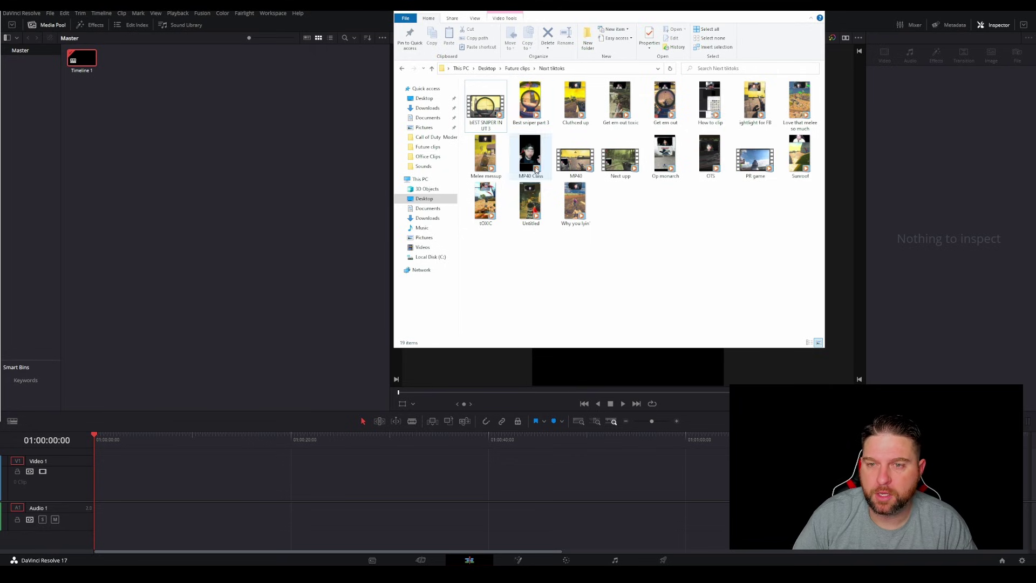
{"action": "left_click_drag", "start_coordinate": [629, 165], "coordinate": [224, 196]}
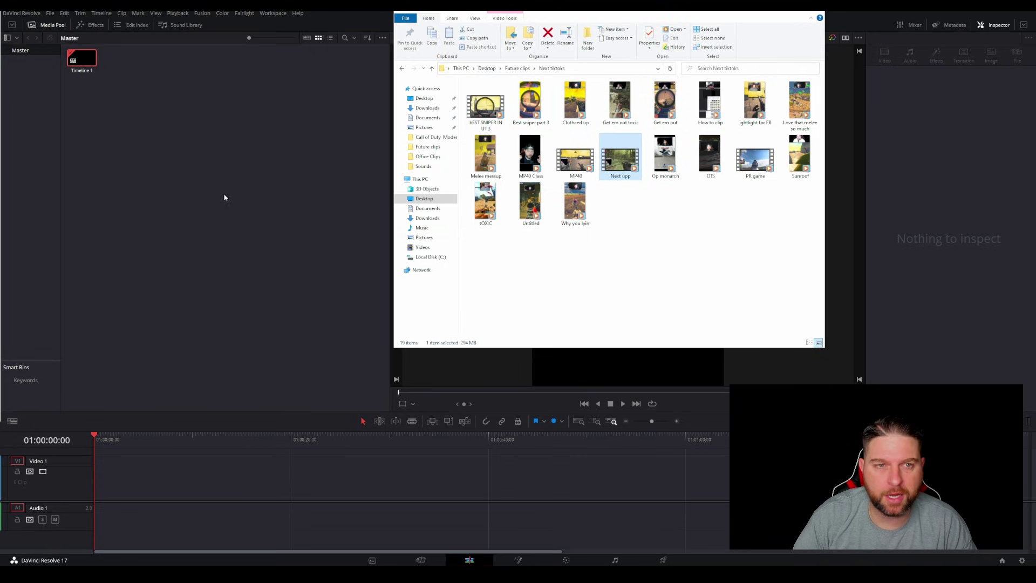
{"action": "left_click", "coordinate": [816, 12]}
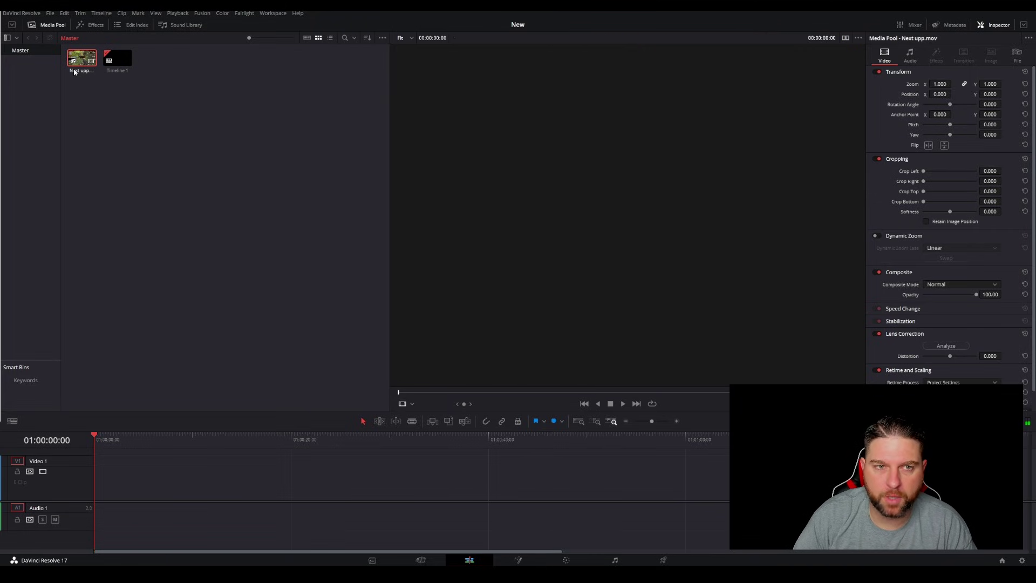
Step: Preview the Next upp clip and place it on Timeline 1
{"action": "left_click", "coordinate": [84, 64]}
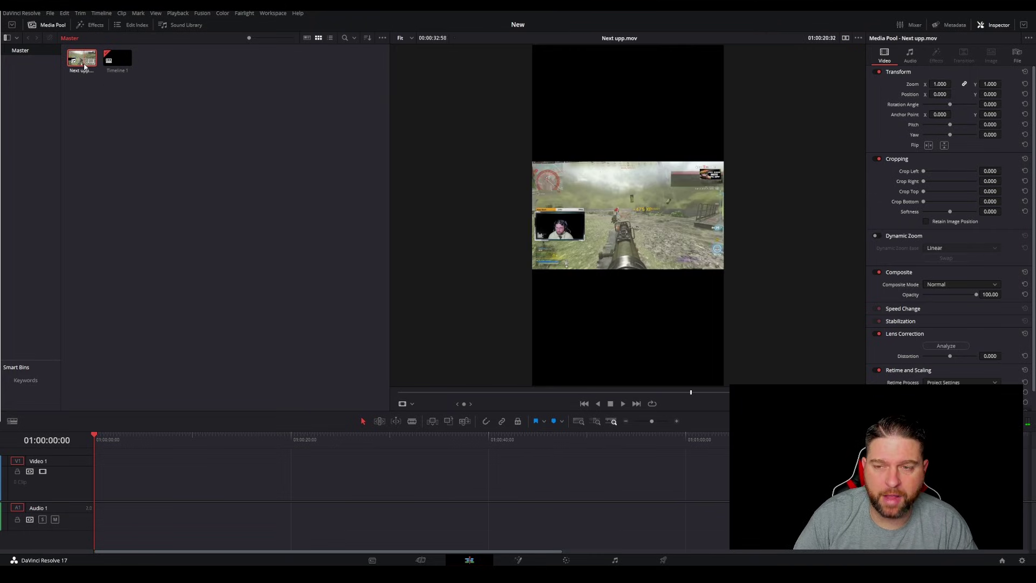
{"action": "double_click", "coordinate": [85, 65]}
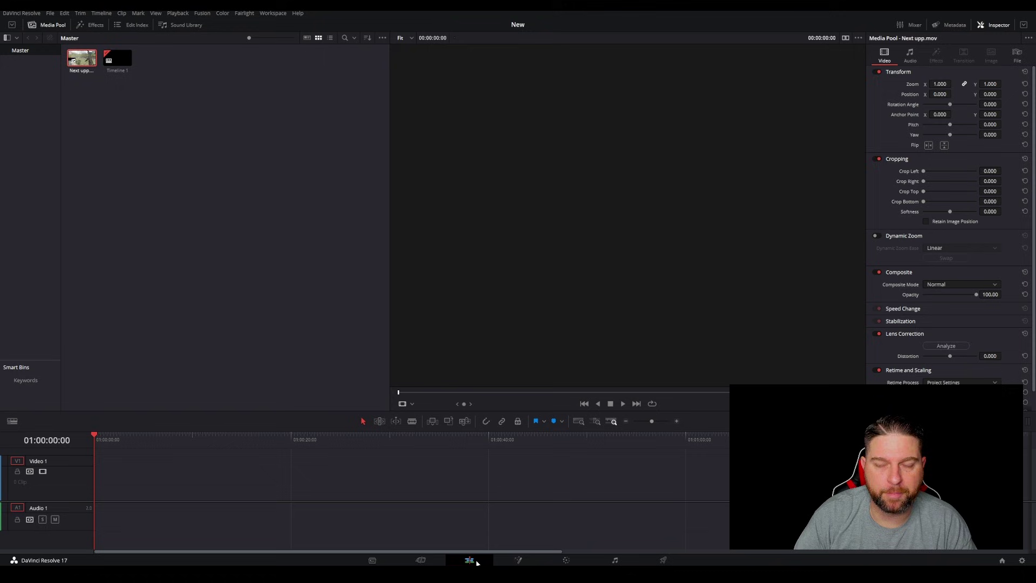
{"action": "left_click_drag", "start_coordinate": [82, 60], "coordinate": [95, 495]}
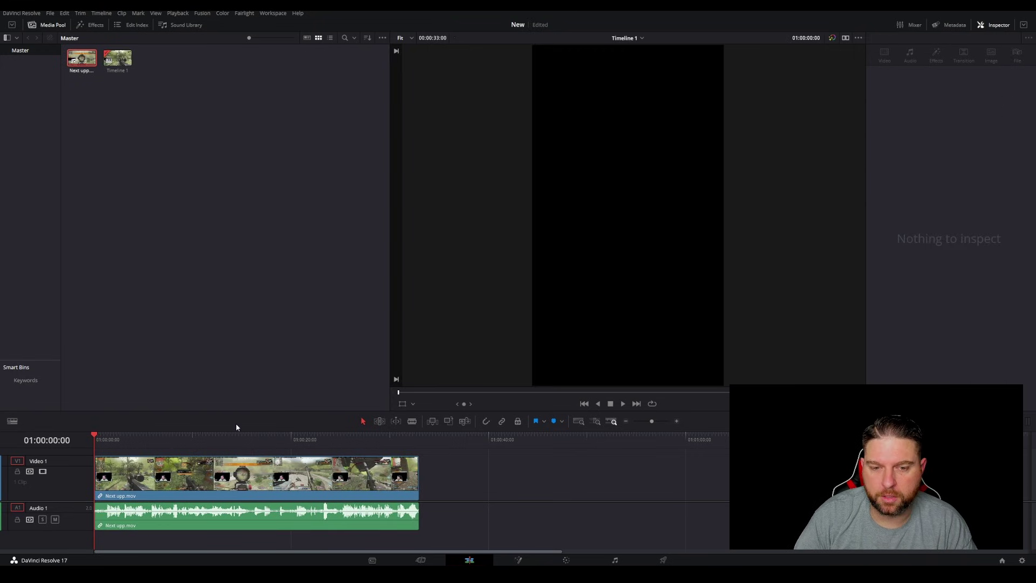
Step: Scrub through the gameplay clip, then trim off its end and its opening
{"action": "left_click", "coordinate": [103, 438]}
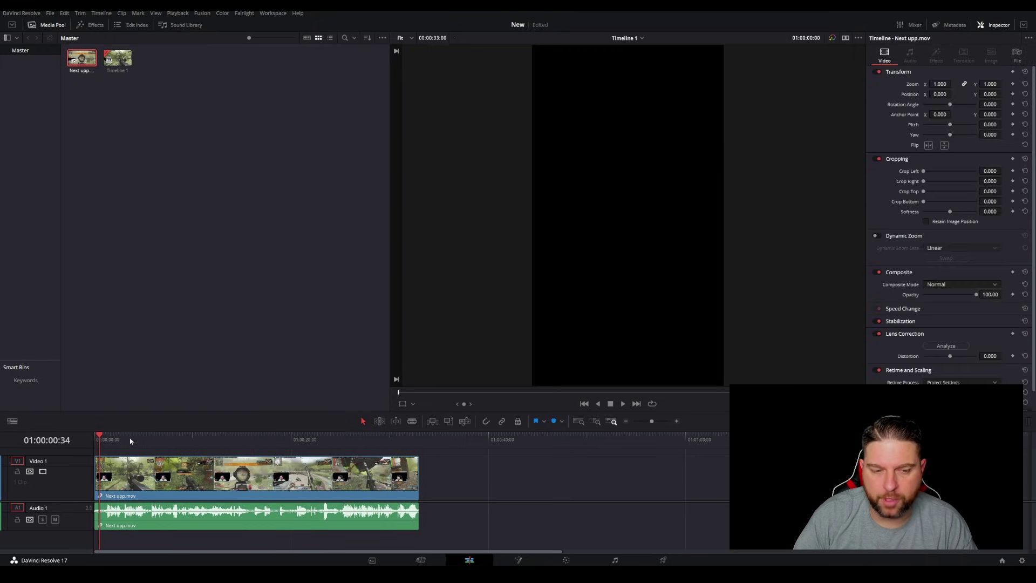
{"action": "left_click", "coordinate": [249, 443]}
{"action": "left_click", "coordinate": [308, 441]}
{"action": "left_click", "coordinate": [400, 443]}
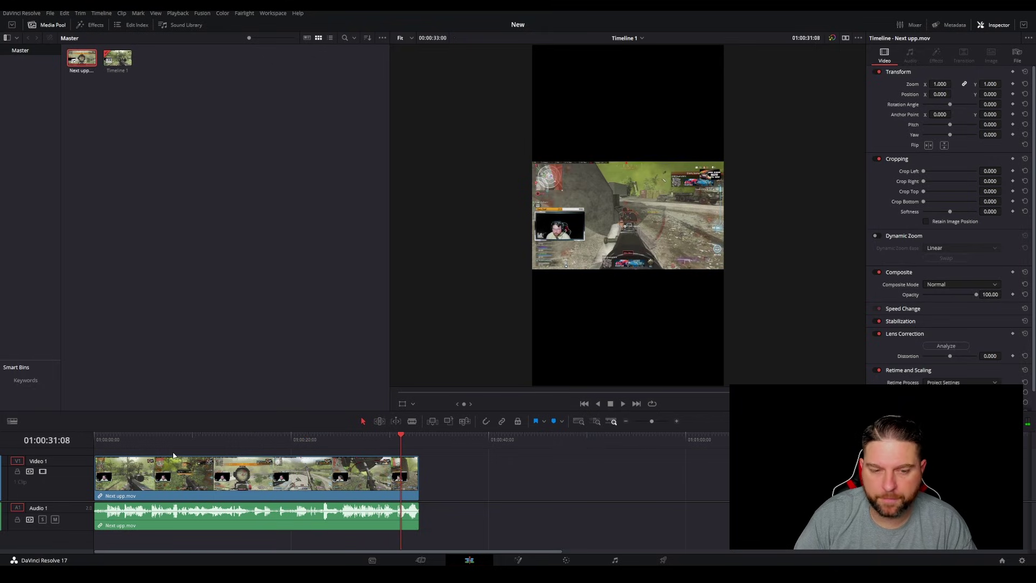
{"action": "left_click", "coordinate": [100, 442]}
{"action": "left_click", "coordinate": [143, 438]}
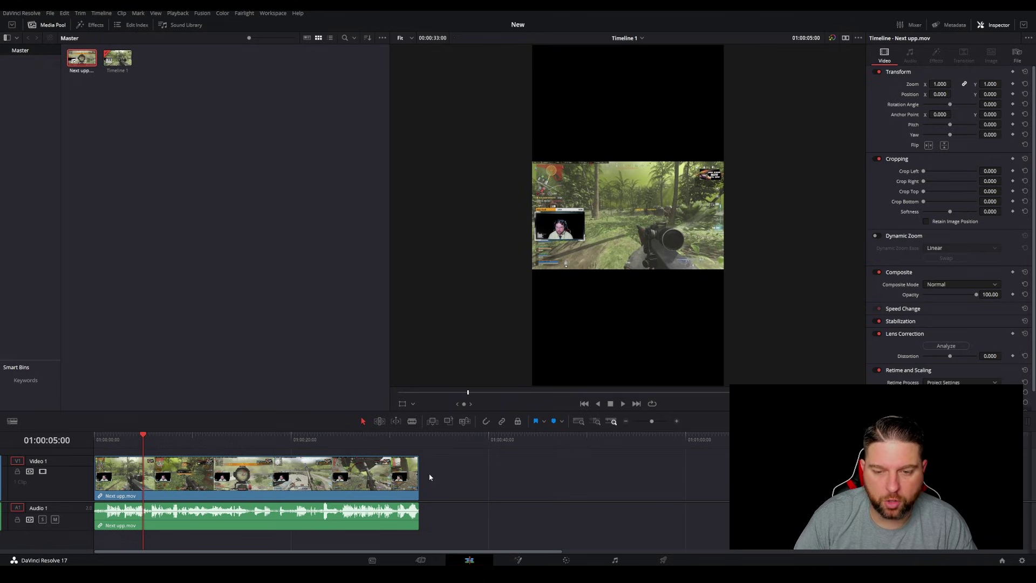
{"action": "mouse_move", "coordinate": [415, 476]}
{"action": "left_mouse_down"}
{"action": "mouse_move", "coordinate": [282, 476]}
{"action": "mouse_move", "coordinate": [418, 475]}
{"action": "left_mouse_up"}
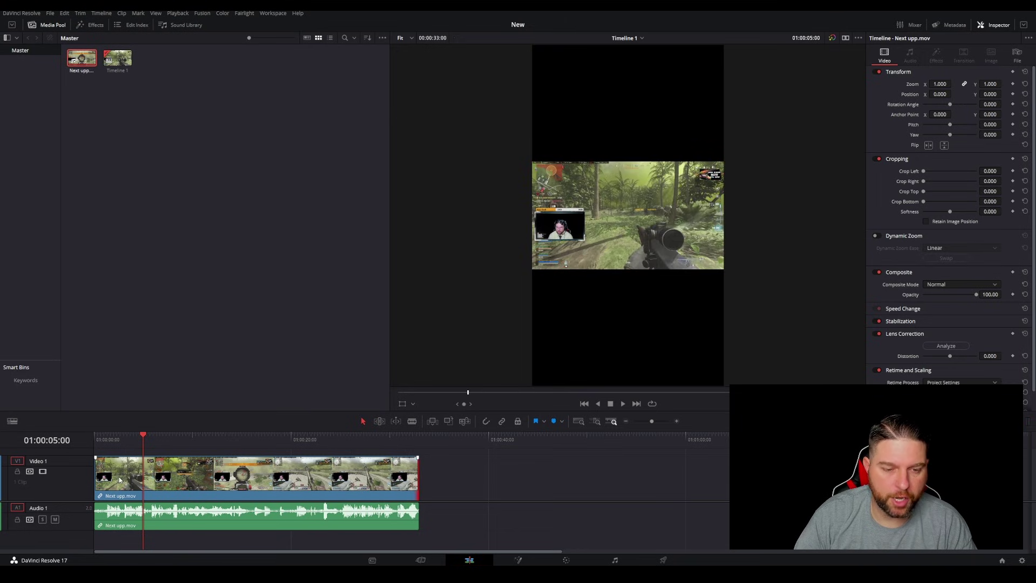
{"action": "left_click_drag", "start_coordinate": [100, 473], "coordinate": [211, 459]}
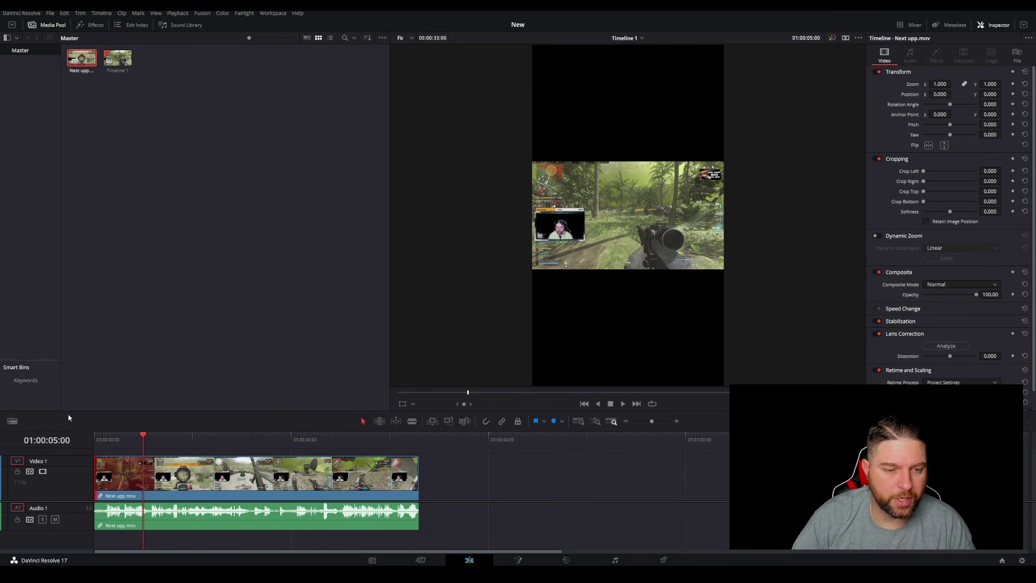
Step: Enlarge the timeline and copy the gameplay video alone onto a new Video 2 track
{"action": "left_click_drag", "start_coordinate": [66, 430], "coordinate": [66, 313]}
{"action": "scroll", "coordinate": [593, 162], "scroll_direction": "up", "scroll_amount": 2}
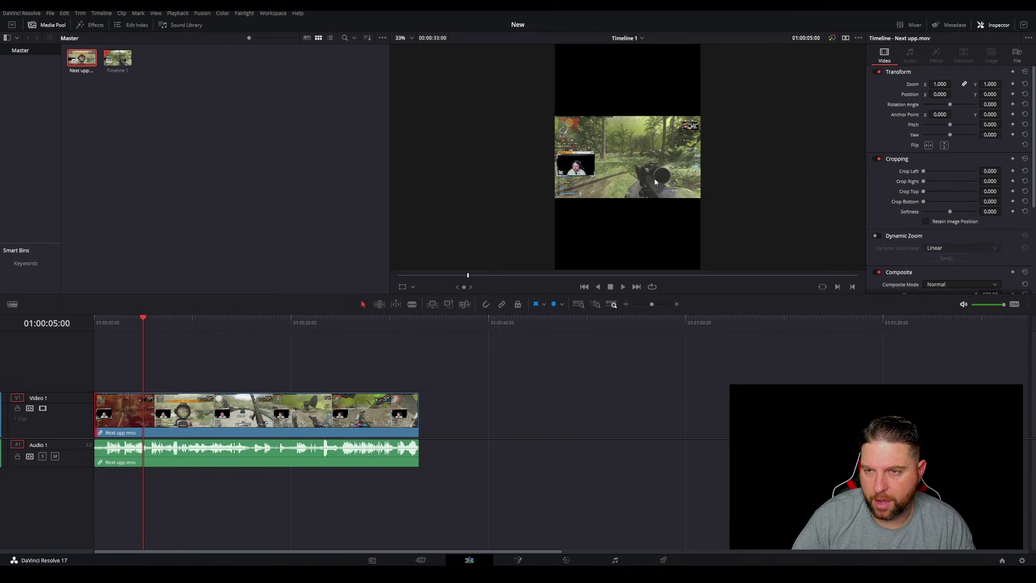
{"action": "scroll", "coordinate": [593, 162], "scroll_direction": "up", "scroll_amount": 1}
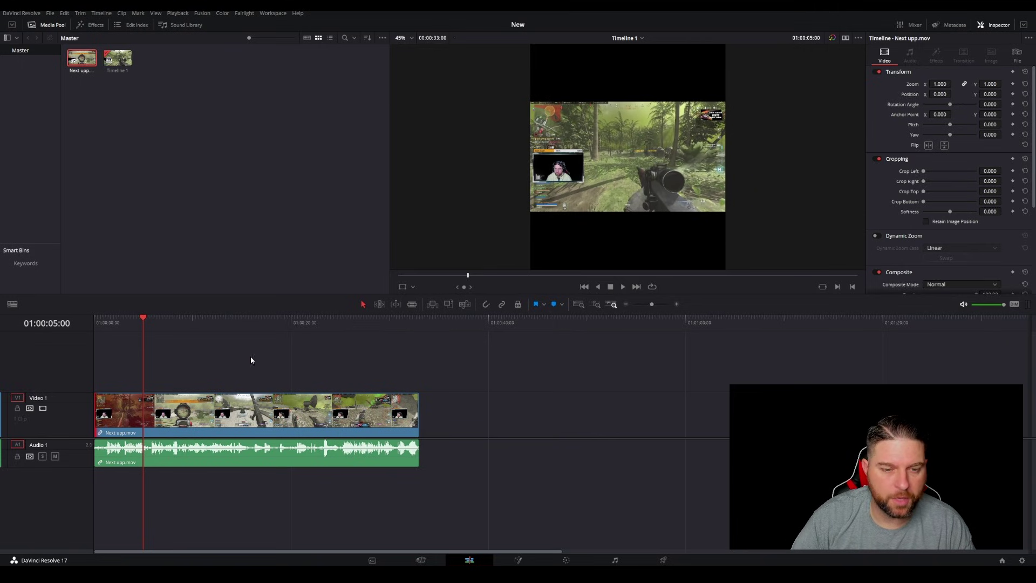
{"action": "left_click", "coordinate": [187, 401]}
{"action": "left_click", "coordinate": [221, 413], "text": "alt"}
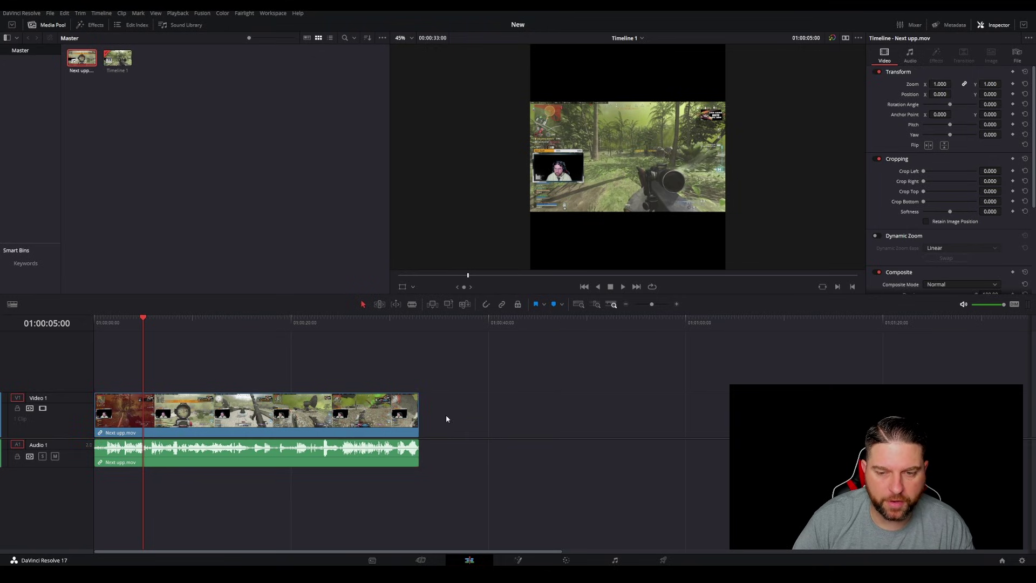
{"action": "left_click_drag", "start_coordinate": [176, 410], "coordinate": [167, 374]}
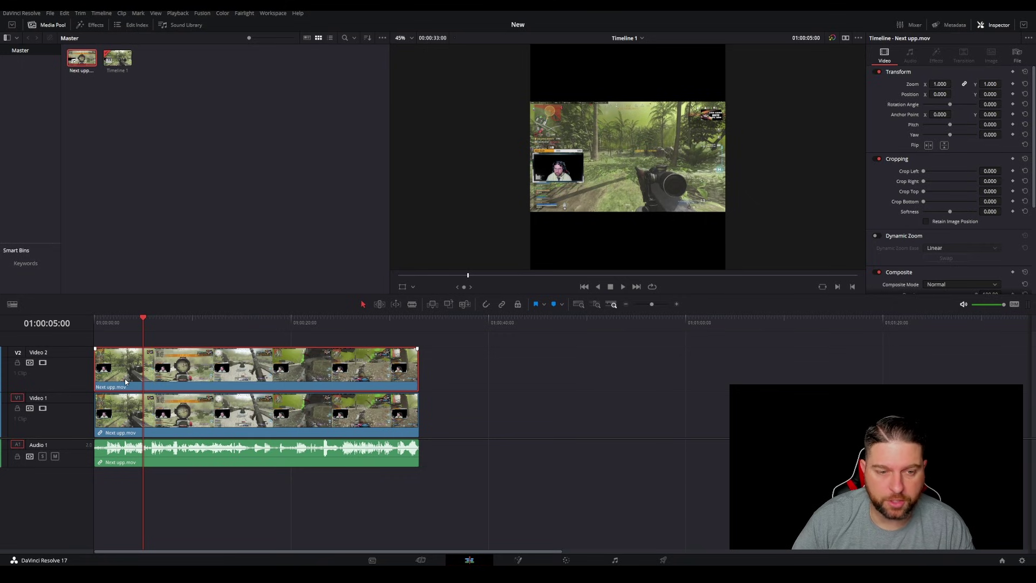
Step: Copy the clip onto a new Video 3 track, save, and set the viewer overlay to Crop
{"action": "mouse_move", "coordinate": [76, 349]}
{"action": "left_mouse_down"}
{"action": "mouse_move", "coordinate": [75, 364]}
{"action": "mouse_move", "coordinate": [74, 354]}
{"action": "left_mouse_up"}
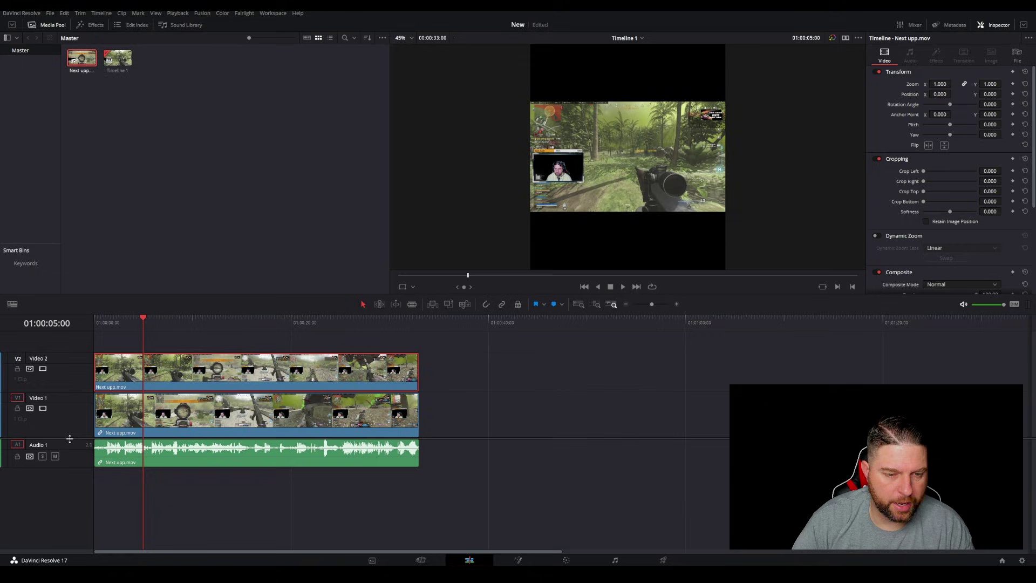
{"action": "left_click_drag", "start_coordinate": [69, 438], "coordinate": [70, 506]}
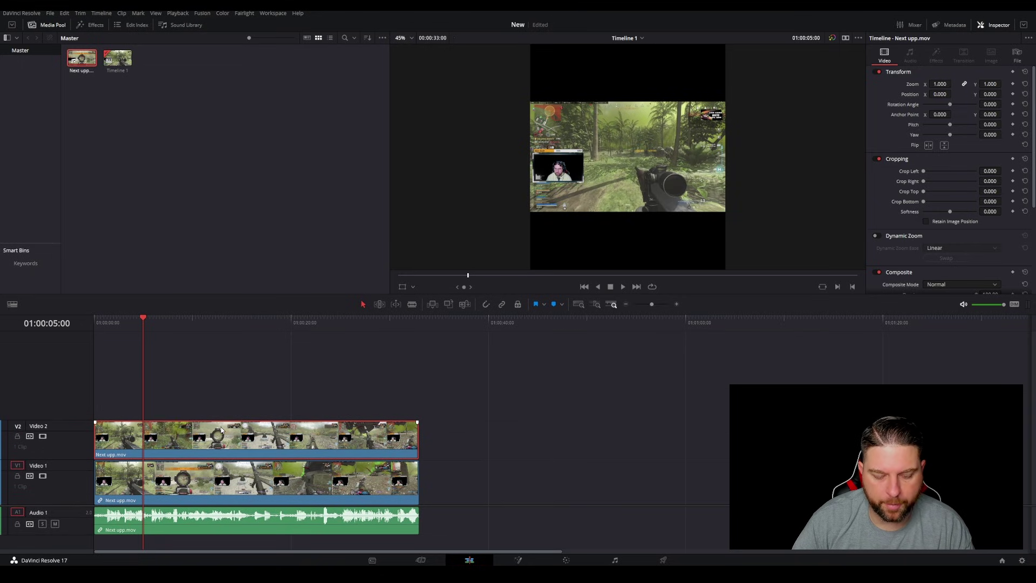
{"action": "left_click_drag", "start_coordinate": [221, 429], "coordinate": [205, 405]}
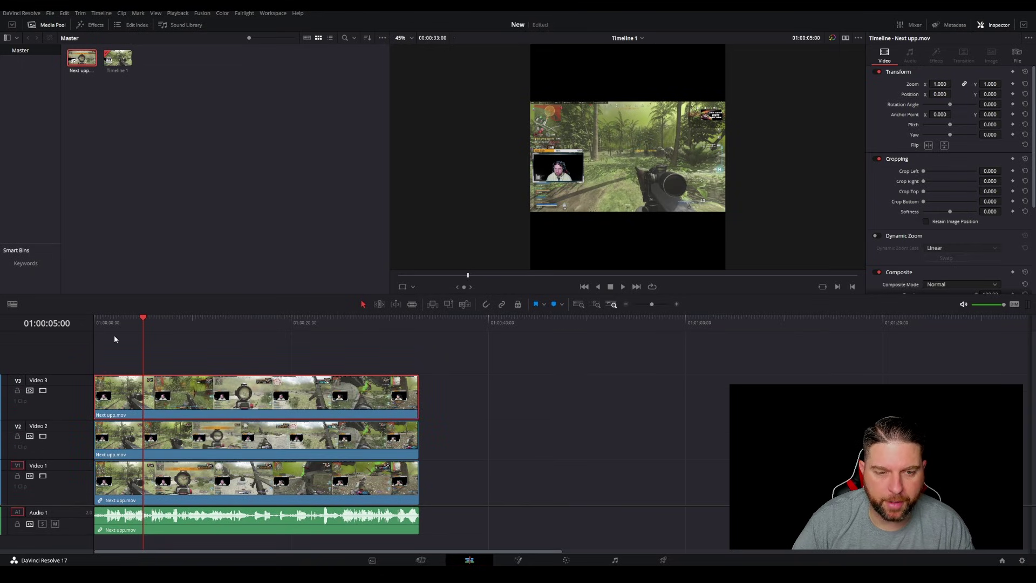
{"action": "key", "text": "ctrl+s"}
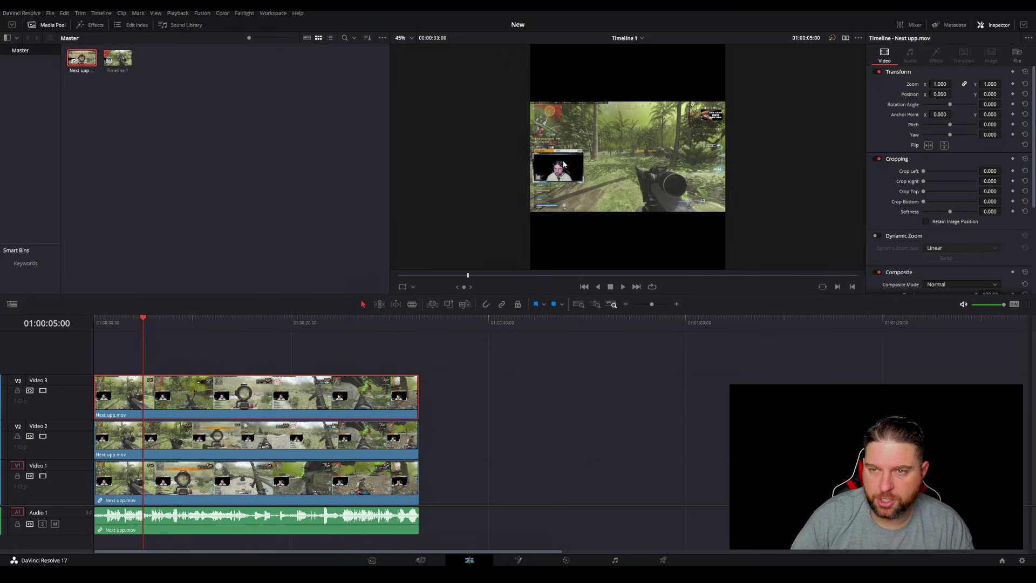
{"action": "left_click", "coordinate": [414, 288]}
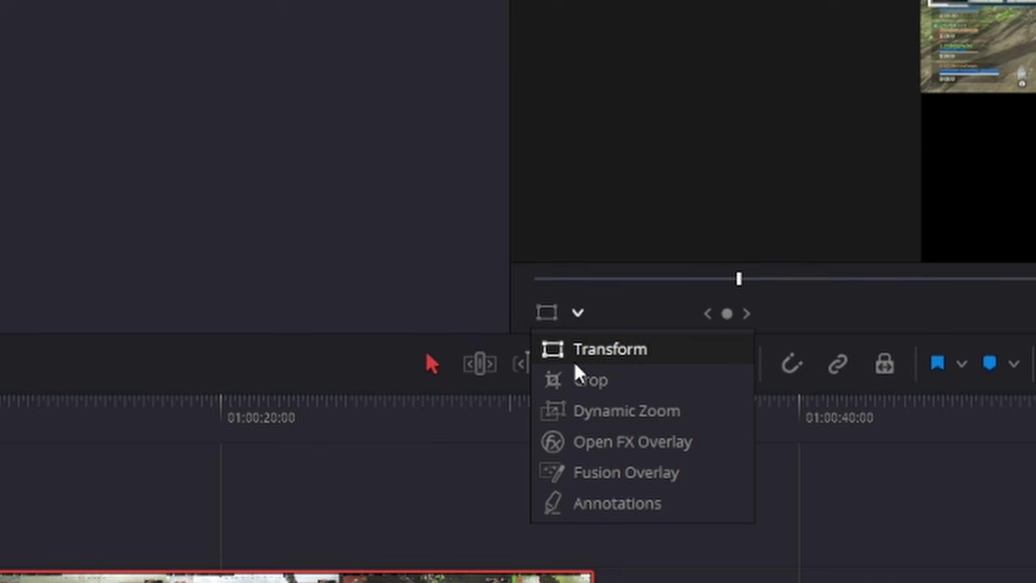
{"action": "left_click", "coordinate": [417, 311]}
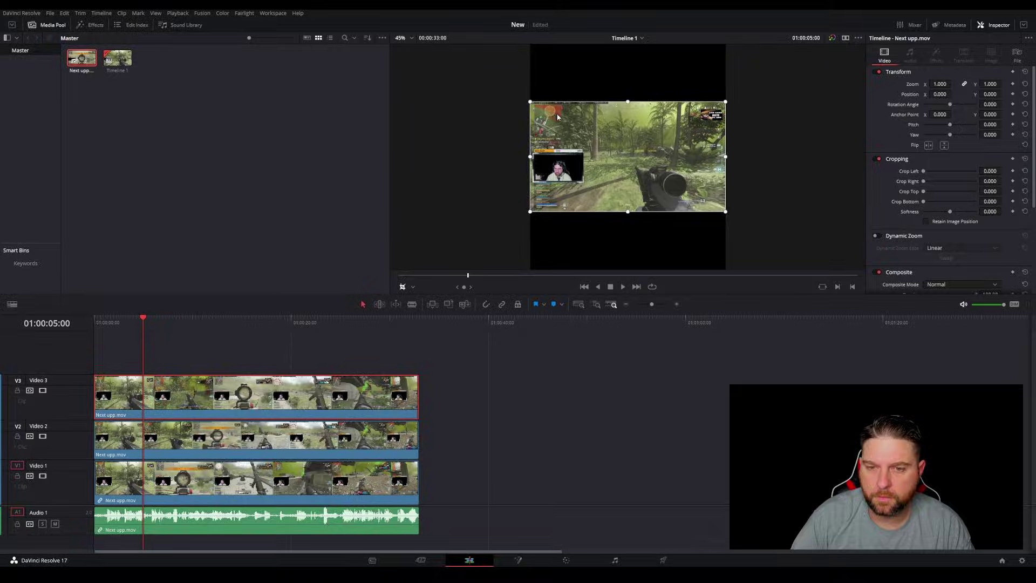
Step: Use on-screen Crop to trim the Video 3 clip's top, left, right and bottom to the webcam box
{"action": "left_click", "coordinate": [414, 288]}
{"action": "left_click", "coordinate": [554, 140]}
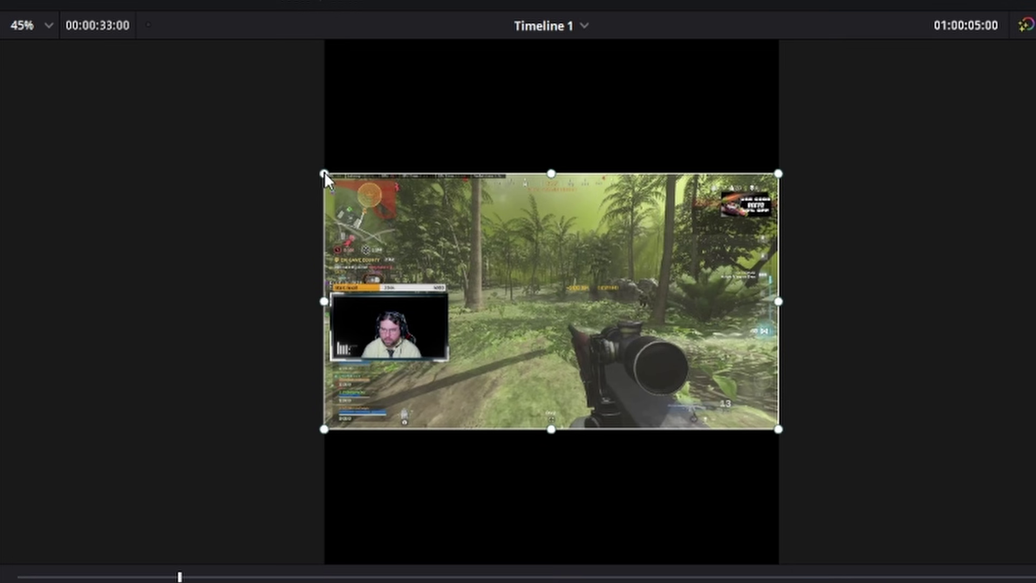
{"action": "scroll", "coordinate": [547, 151], "scroll_direction": "up", "scroll_amount": 4}
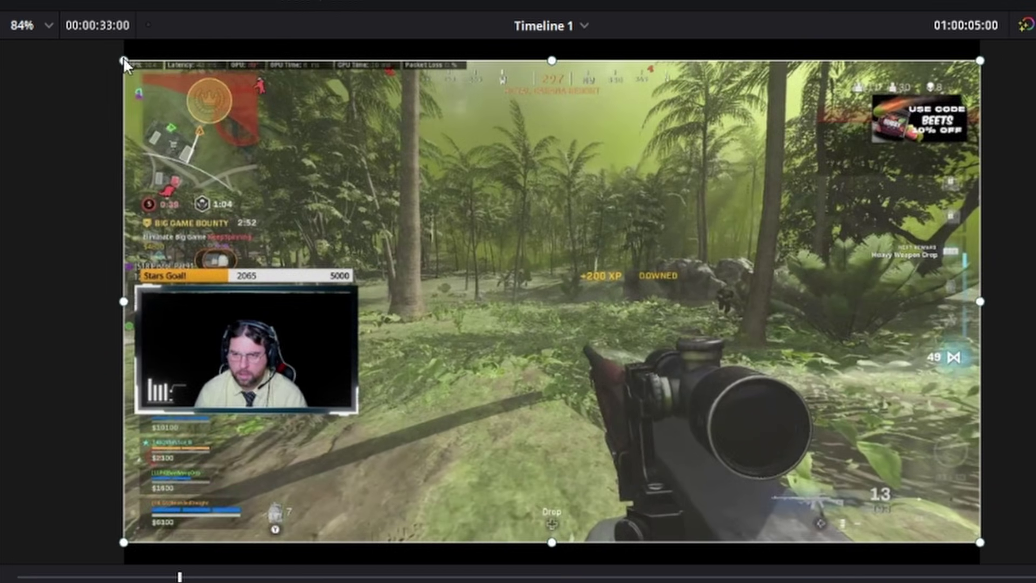
{"action": "left_click_drag", "start_coordinate": [123, 61], "coordinate": [136, 284]}
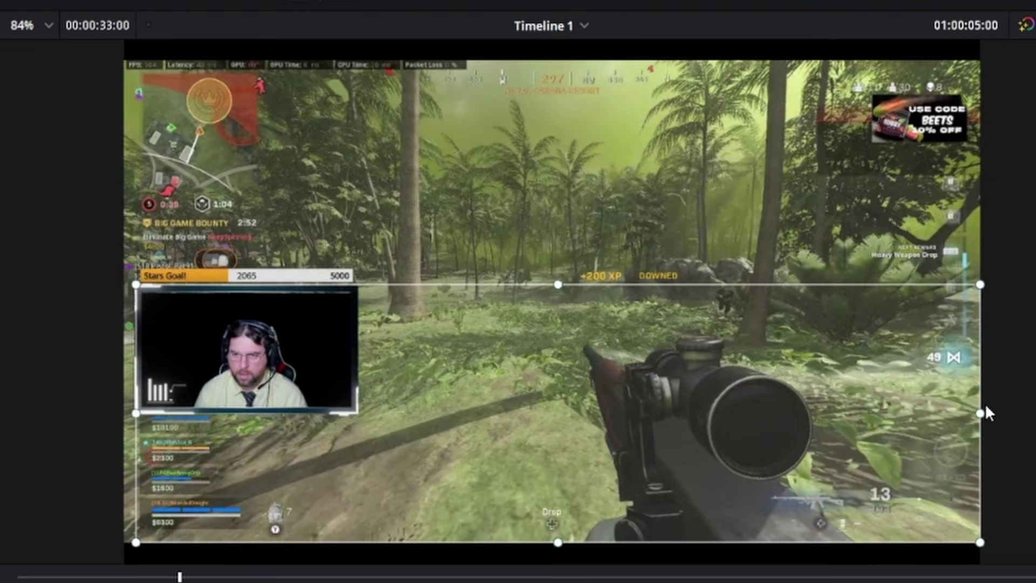
{"action": "left_click_drag", "start_coordinate": [980, 413], "coordinate": [359, 397]}
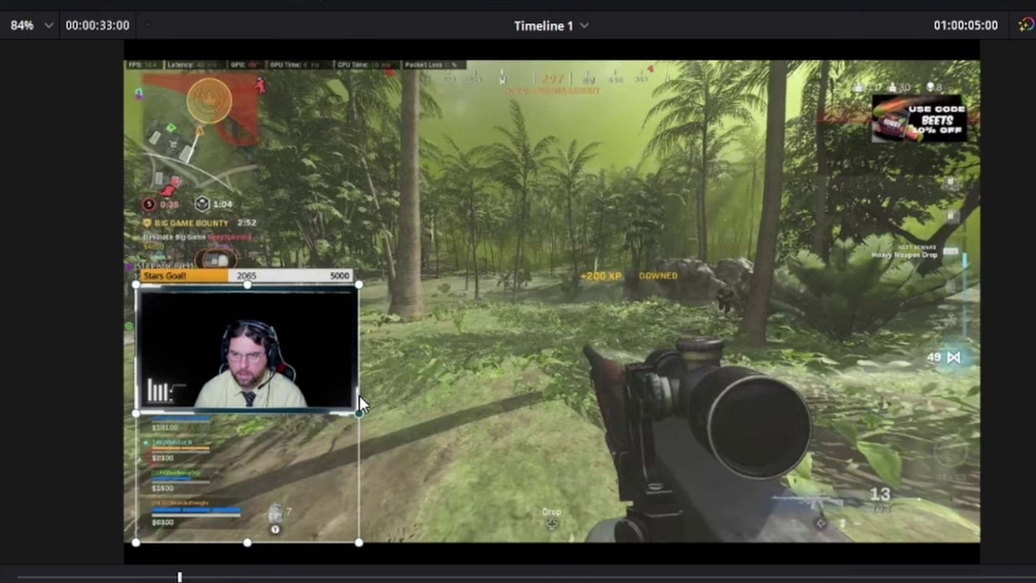
{"action": "left_click_drag", "start_coordinate": [247, 543], "coordinate": [239, 414]}
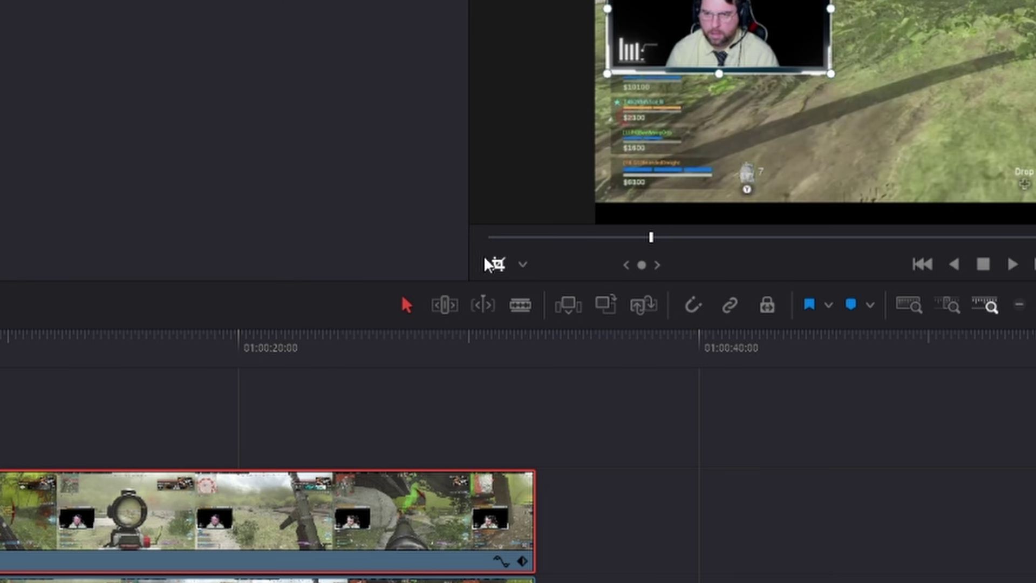
Step: With Transform controls, enlarge the cropped webcam to zoom 2.460 and position it at the frame's top
{"action": "left_click", "coordinate": [522, 265]}
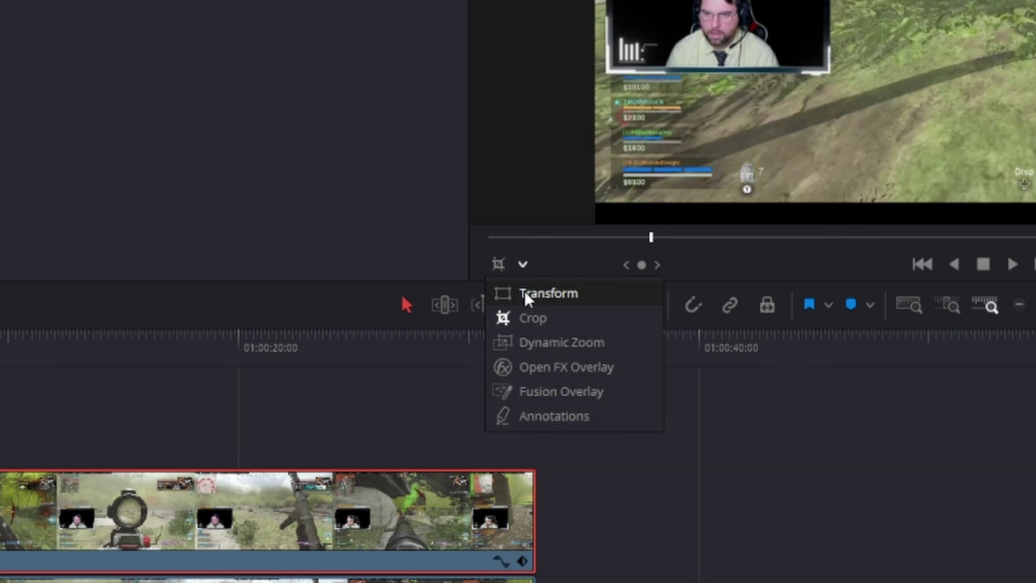
{"action": "left_click", "coordinate": [523, 294]}
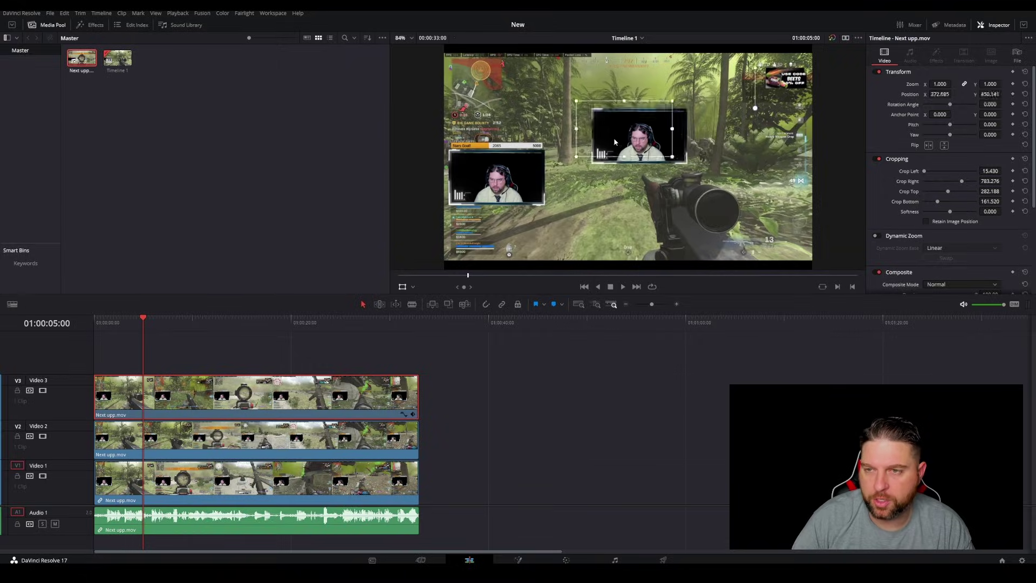
{"action": "mouse_move", "coordinate": [614, 141]}
{"action": "left_mouse_down"}
{"action": "mouse_move", "coordinate": [592, 113]}
{"action": "mouse_move", "coordinate": [580, 126]}
{"action": "mouse_move", "coordinate": [584, 148]}
{"action": "mouse_move", "coordinate": [610, 155]}
{"action": "left_mouse_up"}
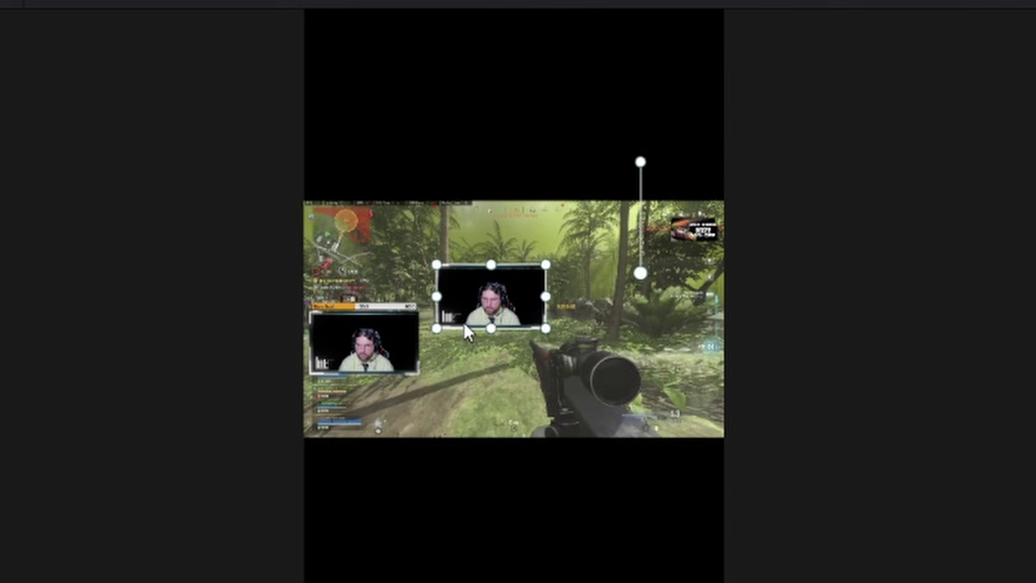
{"action": "left_click_drag", "start_coordinate": [435, 143], "coordinate": [151, 249]}
{"action": "left_click_drag", "start_coordinate": [325, 153], "coordinate": [527, 108]}
{"action": "scroll", "coordinate": [493, 196], "scroll_direction": "down", "scroll_amount": 3}
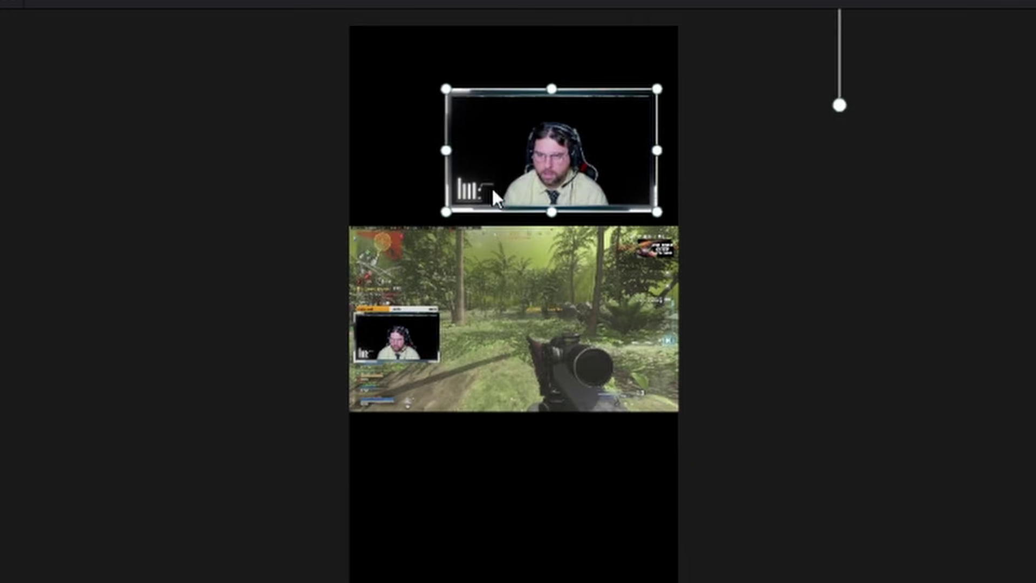
{"action": "left_click_drag", "start_coordinate": [540, 248], "coordinate": [507, 208]}
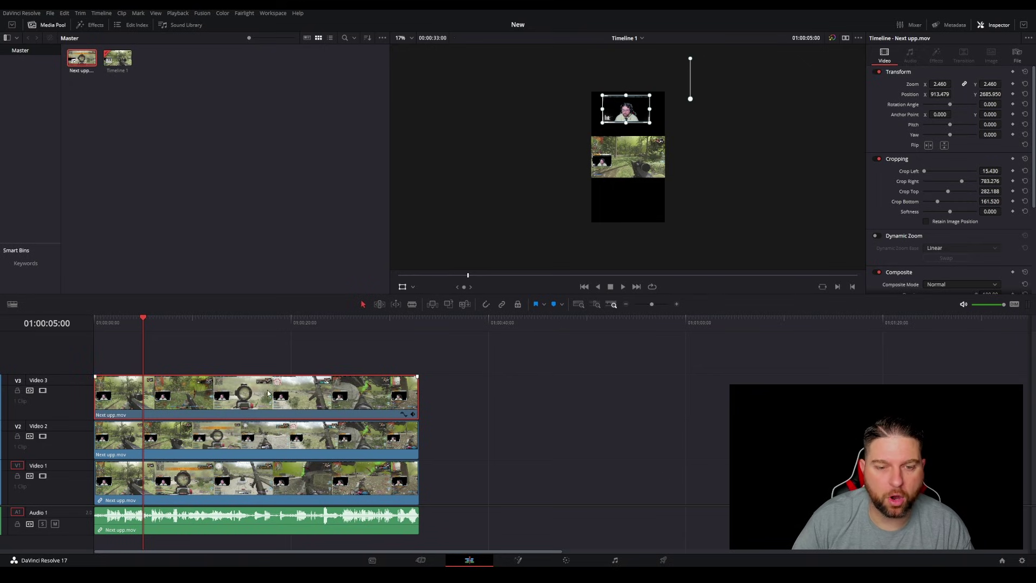
Step: Scale the Video 2 gameplay clip to zoom 2.251 so it fills the frame's width
{"action": "left_click", "coordinate": [167, 441]}
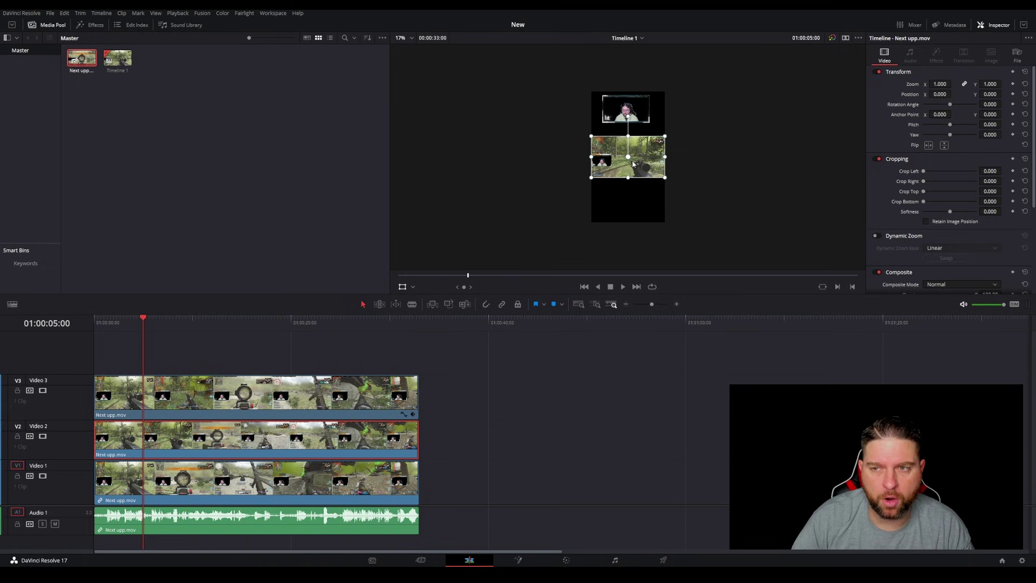
{"action": "scroll", "coordinate": [641, 162], "scroll_direction": "up", "scroll_amount": 2}
{"action": "scroll", "coordinate": [641, 163], "scroll_direction": "up", "scroll_amount": 1}
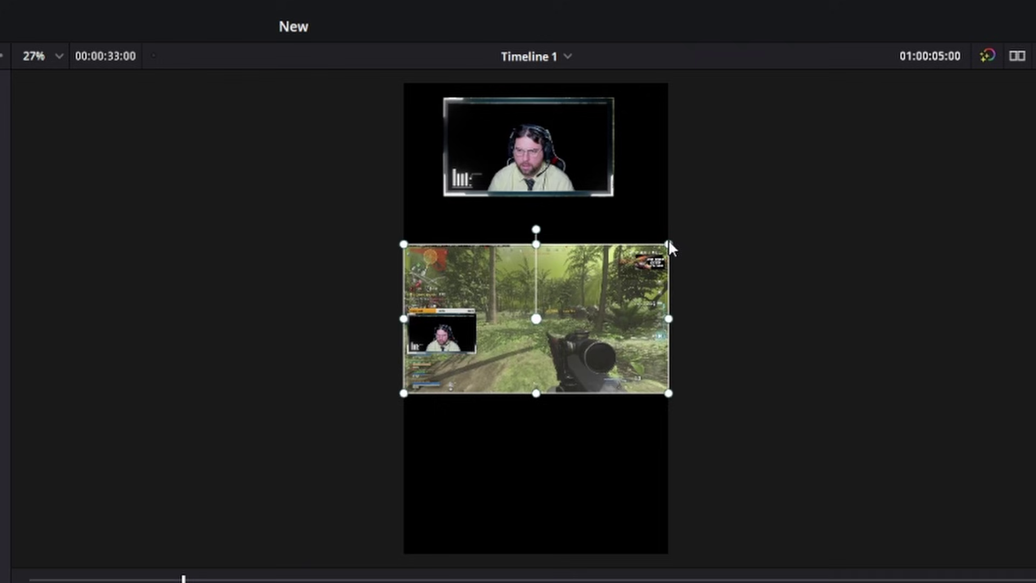
{"action": "left_click_drag", "start_coordinate": [688, 123], "coordinate": [733, 88]}
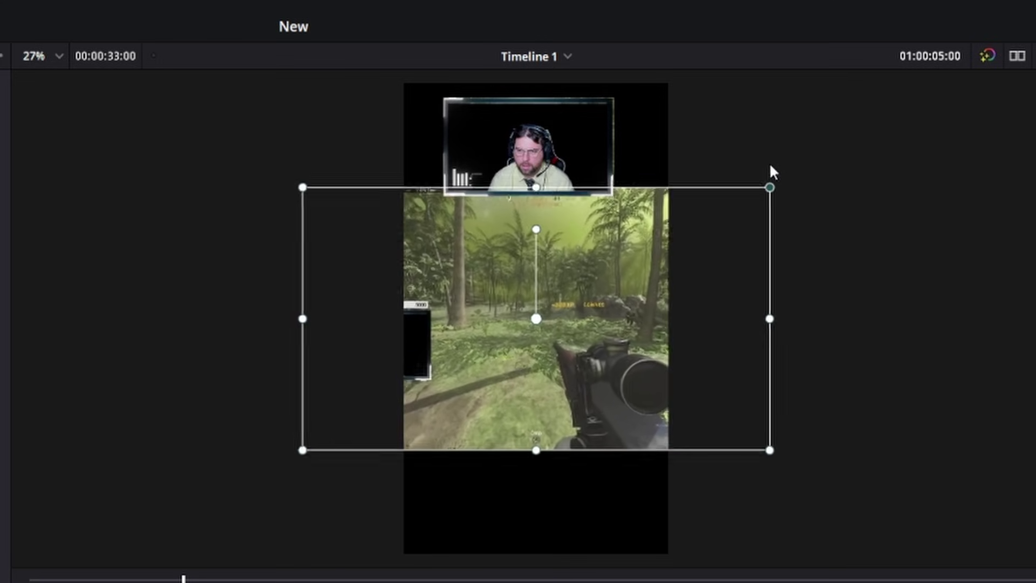
{"action": "left_click_drag", "start_coordinate": [770, 166], "coordinate": [835, 134]}
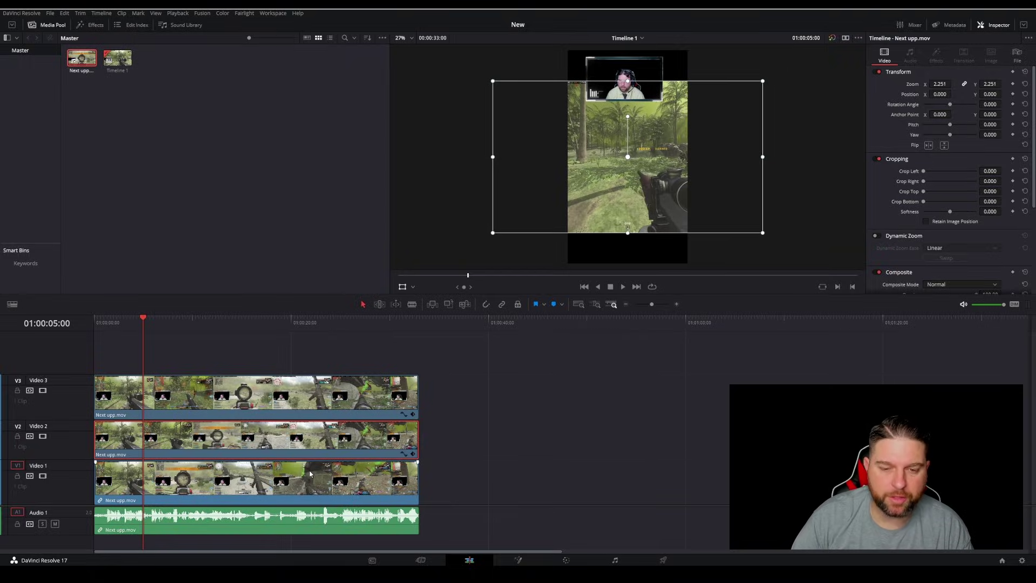
Step: Scale the Video 1 clip to zoom 4.173 as full-frame background, then nudge the webcam up to the top edge
{"action": "left_click", "coordinate": [327, 465]}
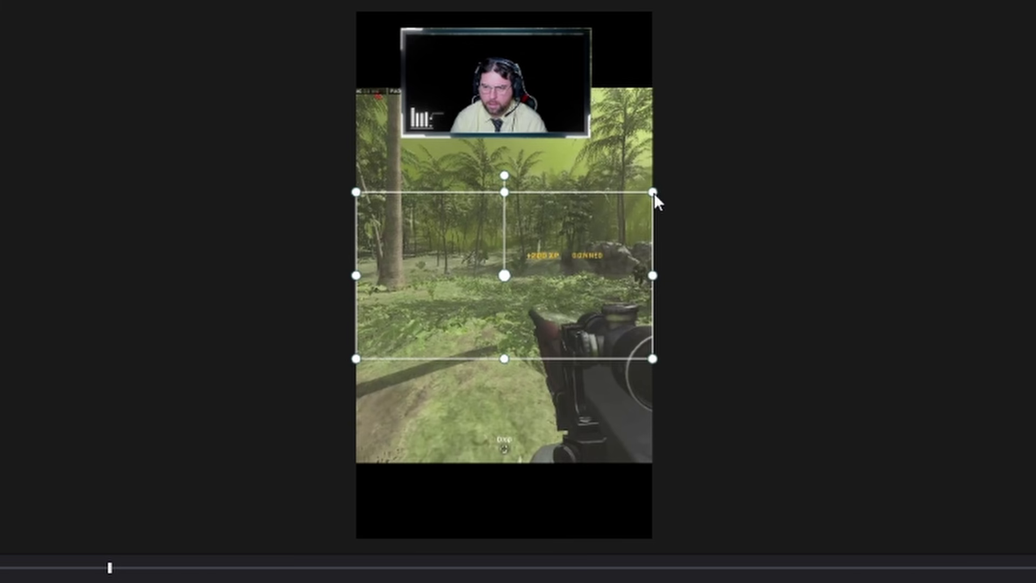
{"action": "left_click_drag", "start_coordinate": [653, 192], "coordinate": [1032, 1]}
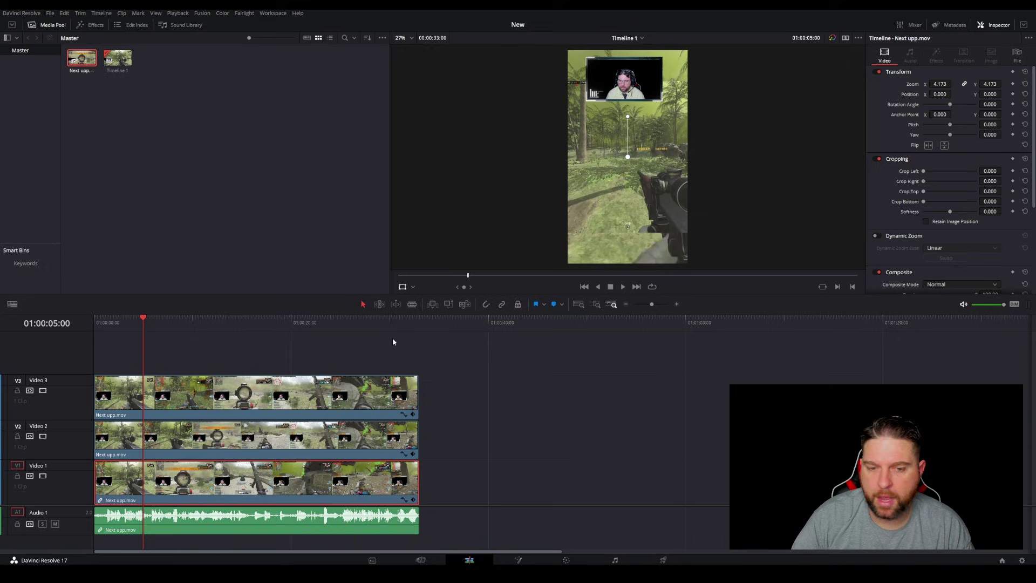
{"action": "left_click", "coordinate": [297, 388]}
{"action": "left_click_drag", "start_coordinate": [628, 93], "coordinate": [638, 83]}
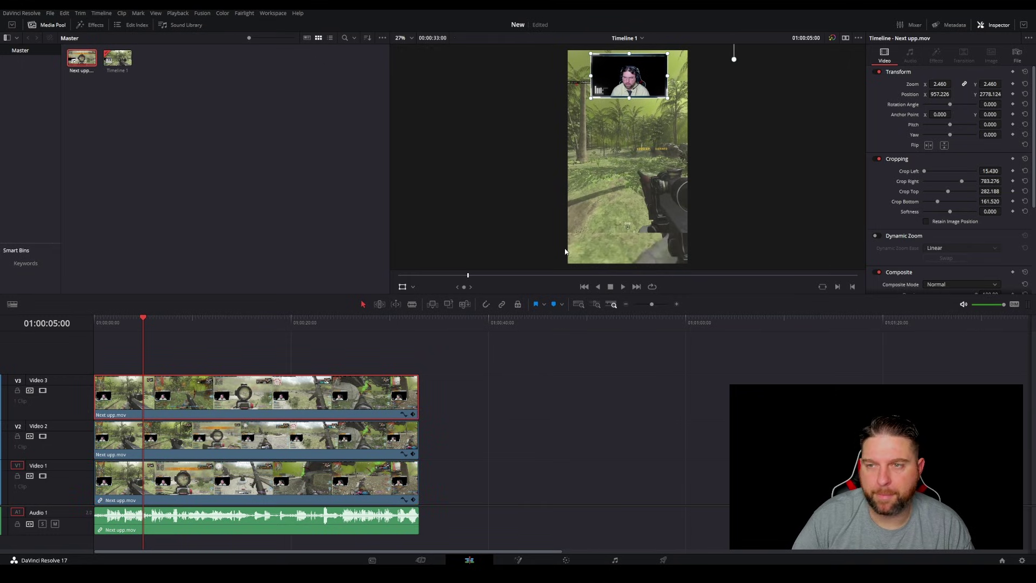
Step: Save the project, then apply Resolve FX Zoom Blur to the Video 1 background gameplay clip
{"action": "key", "text": "ctrl+s"}
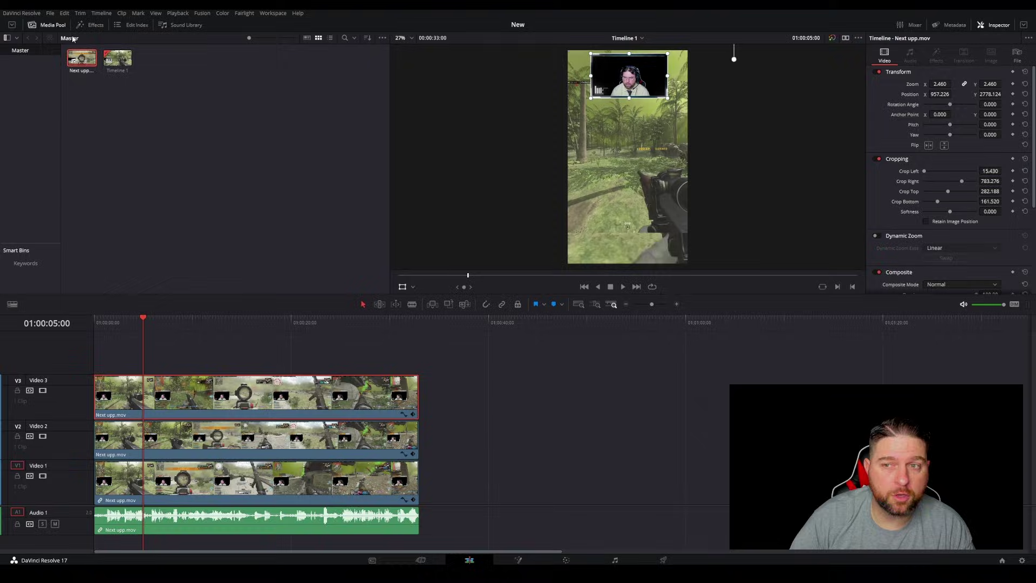
{"action": "left_click", "coordinate": [75, 64]}
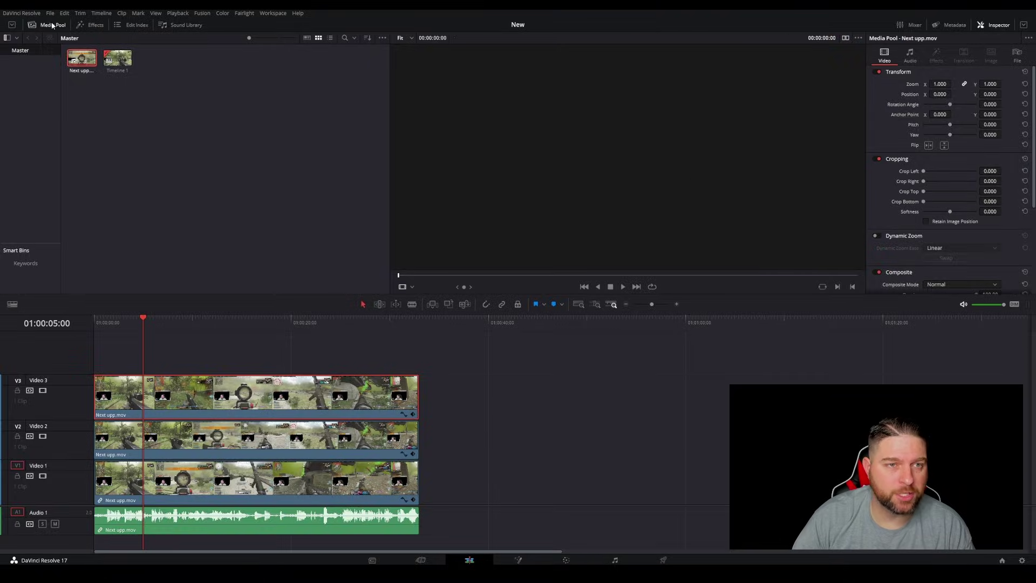
{"action": "left_click", "coordinate": [90, 27]}
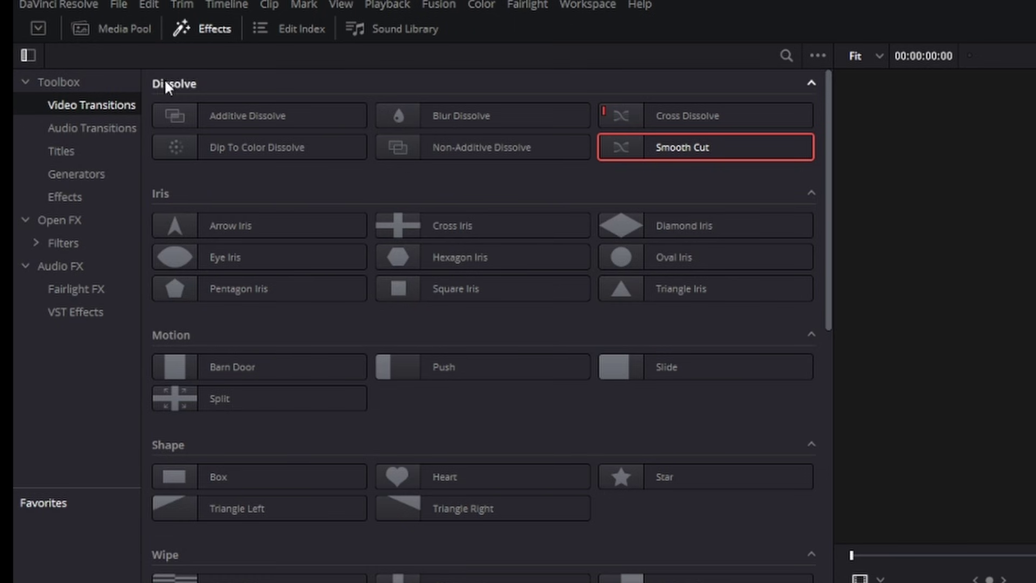
{"action": "left_click", "coordinate": [66, 219]}
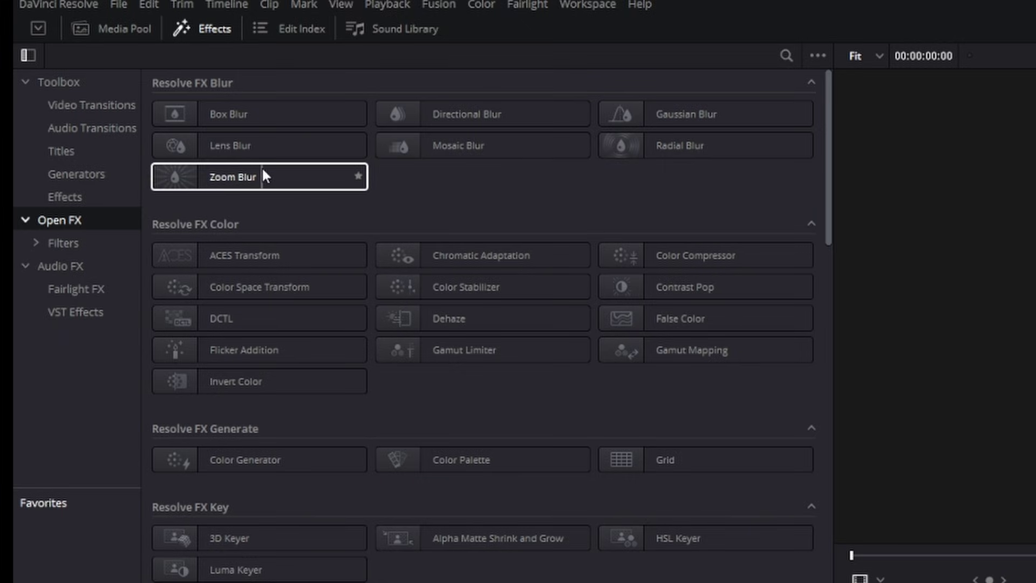
{"action": "left_click_drag", "start_coordinate": [268, 182], "coordinate": [402, 348]}
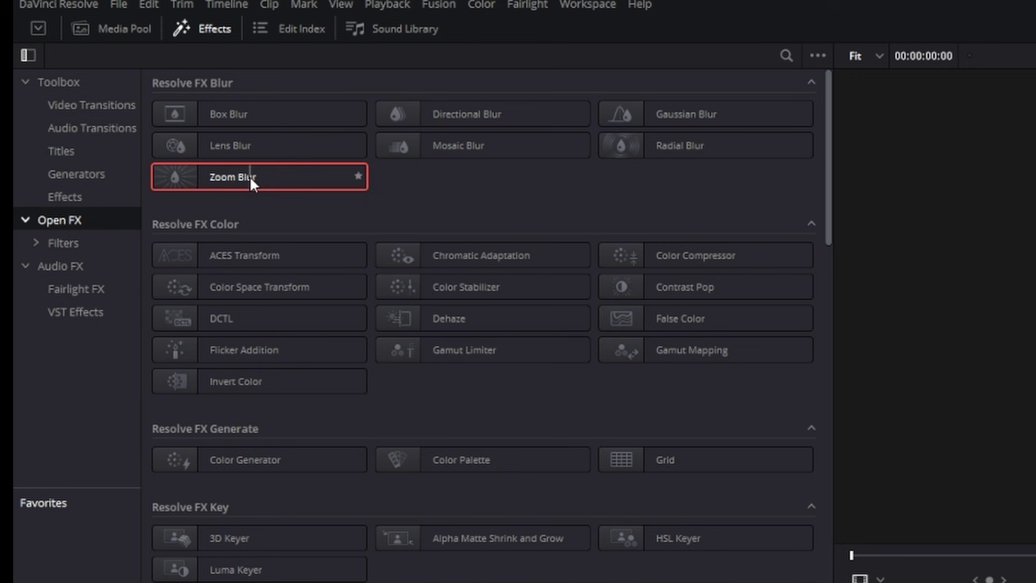
{"action": "left_click_drag", "start_coordinate": [181, 162], "coordinate": [232, 343]}
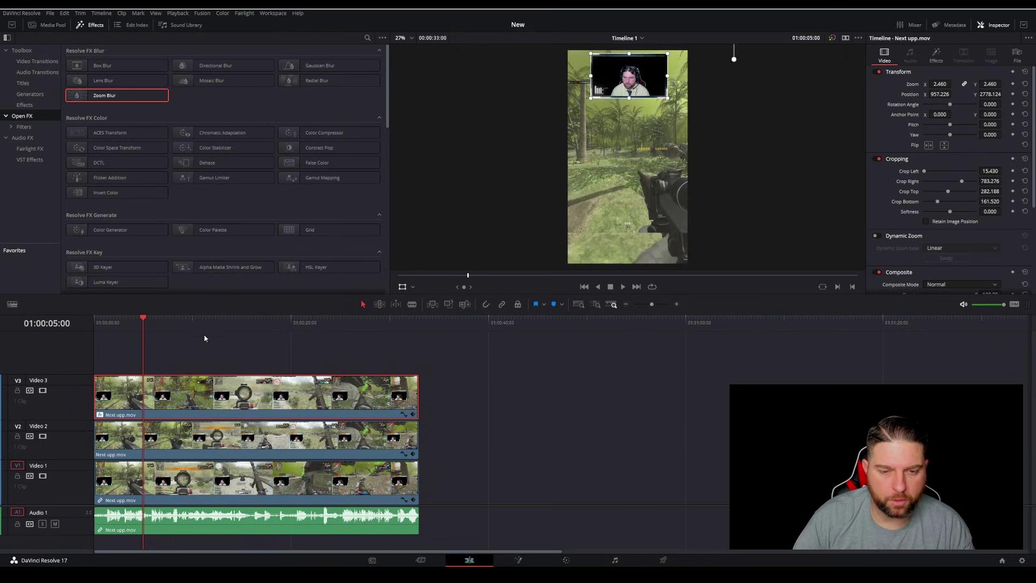
{"action": "left_click_drag", "start_coordinate": [95, 96], "coordinate": [219, 491]}
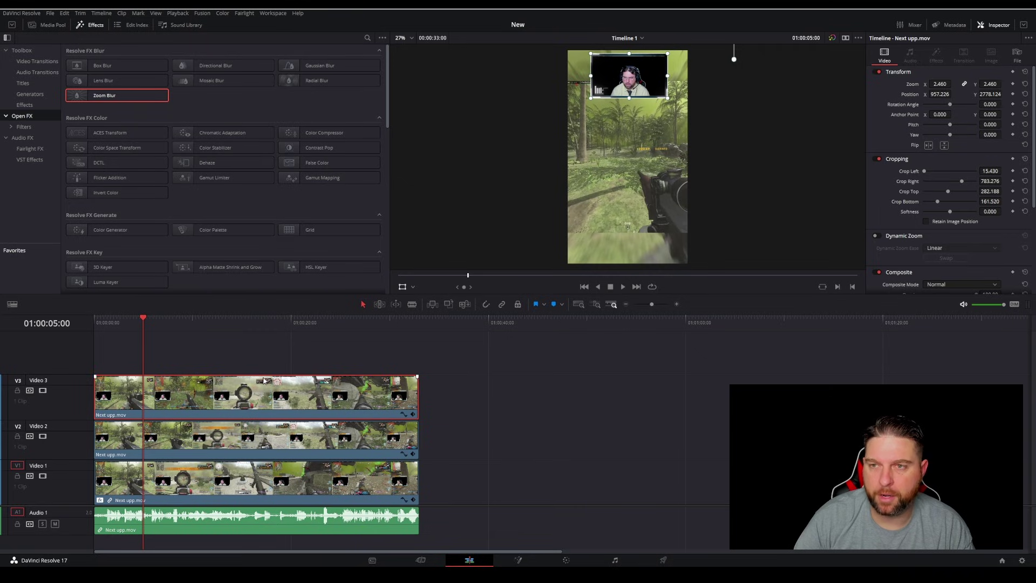
{"action": "left_click", "coordinate": [95, 321]}
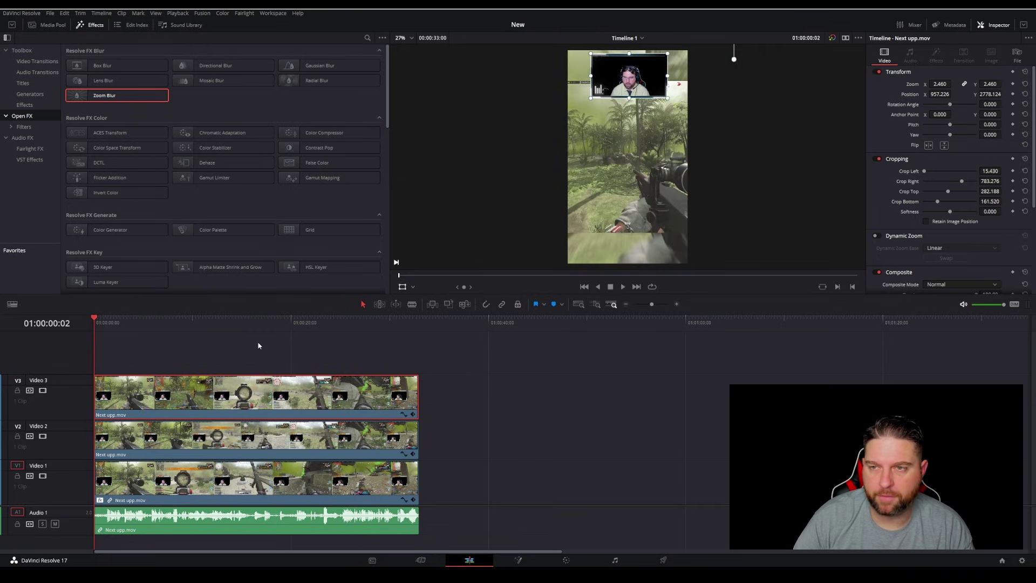
{"action": "key", "text": "space"}
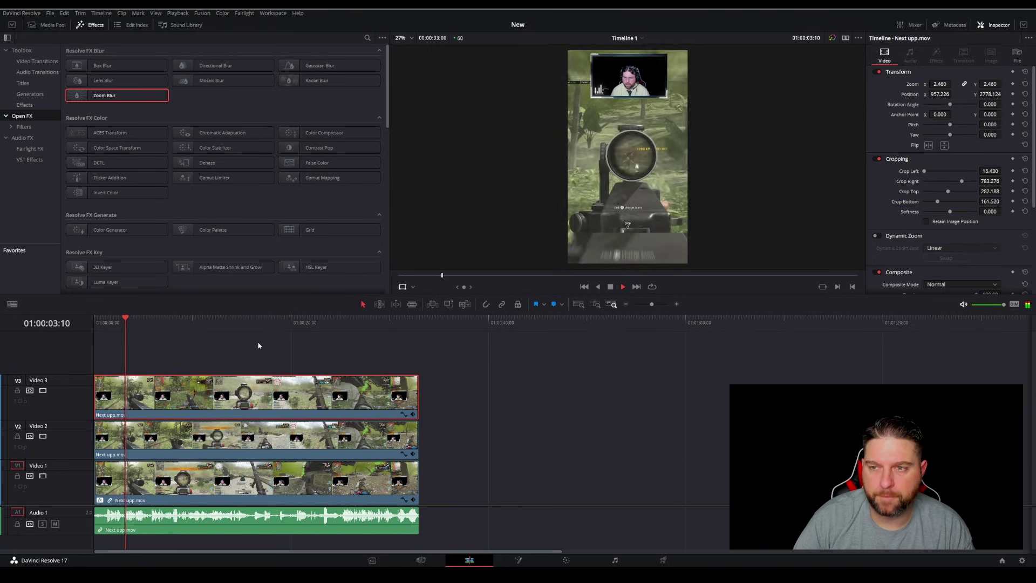
{"action": "key", "text": "space"}
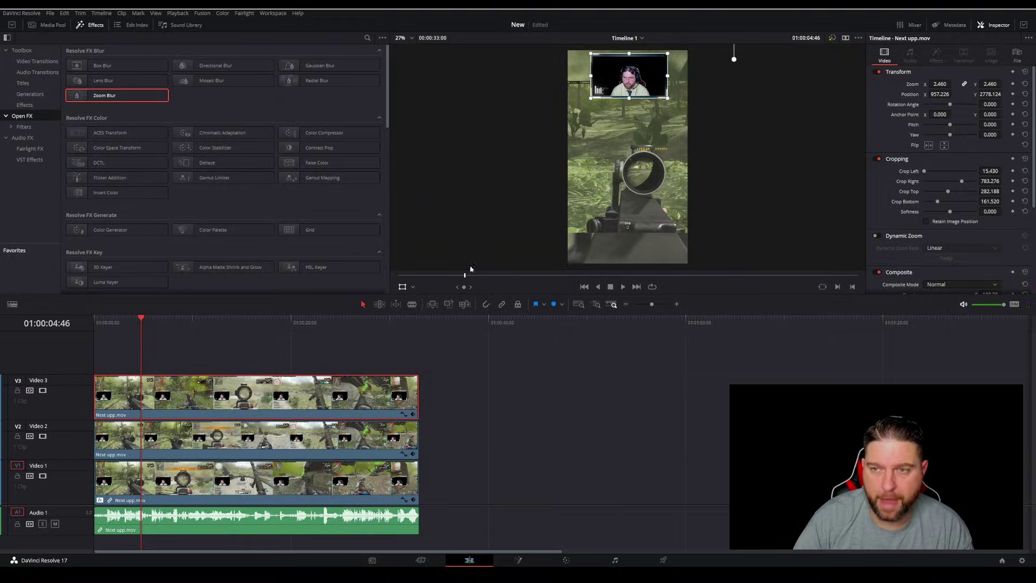
Step: Bring up Quick Export set to H.265 at 1080x1920, 60 fps, without choosing an export path
{"action": "left_click", "coordinate": [49, 13]}
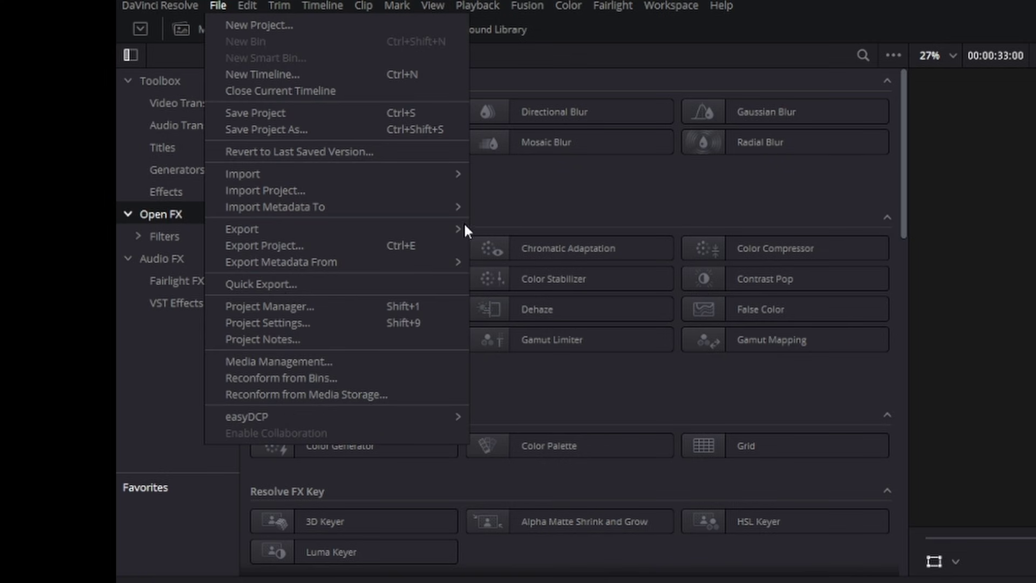
{"action": "left_click", "coordinate": [269, 283]}
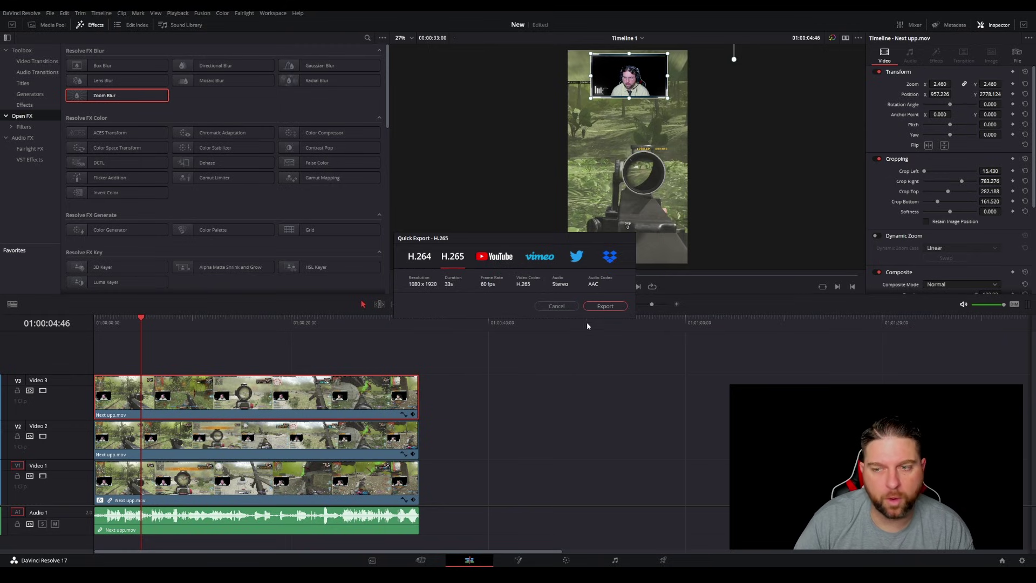
{"action": "left_click", "coordinate": [604, 306]}
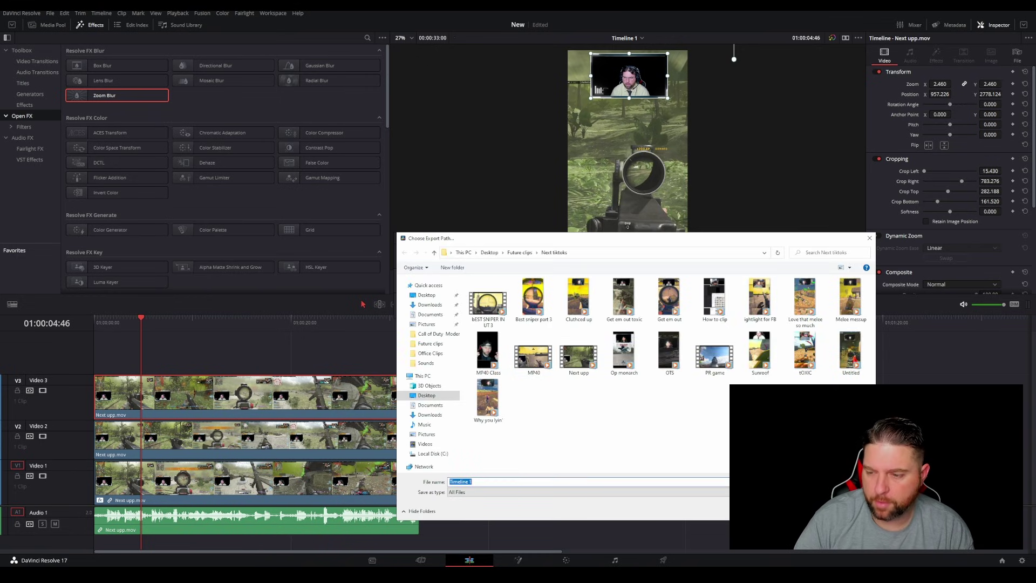
{"action": "left_click", "coordinate": [870, 239]}
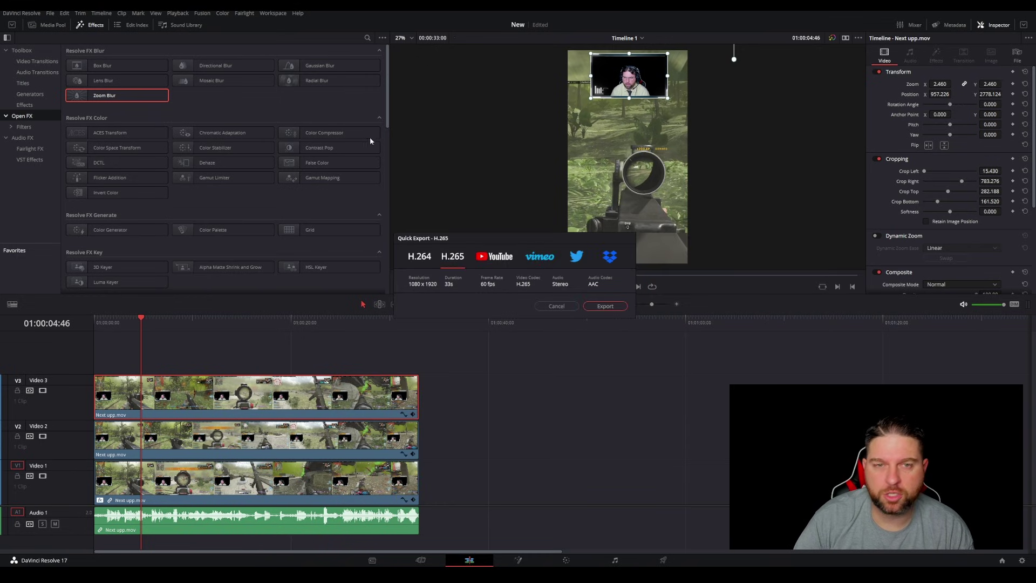